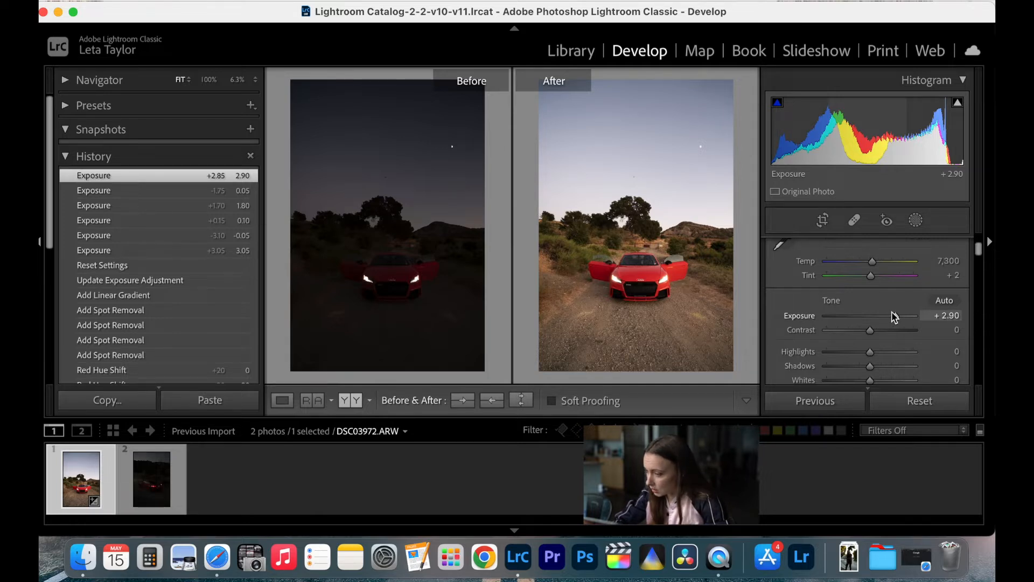
- Lower the photo's exposure to +1.90 and leave the before/after comparison for the single-image view
left_click(625, 289)
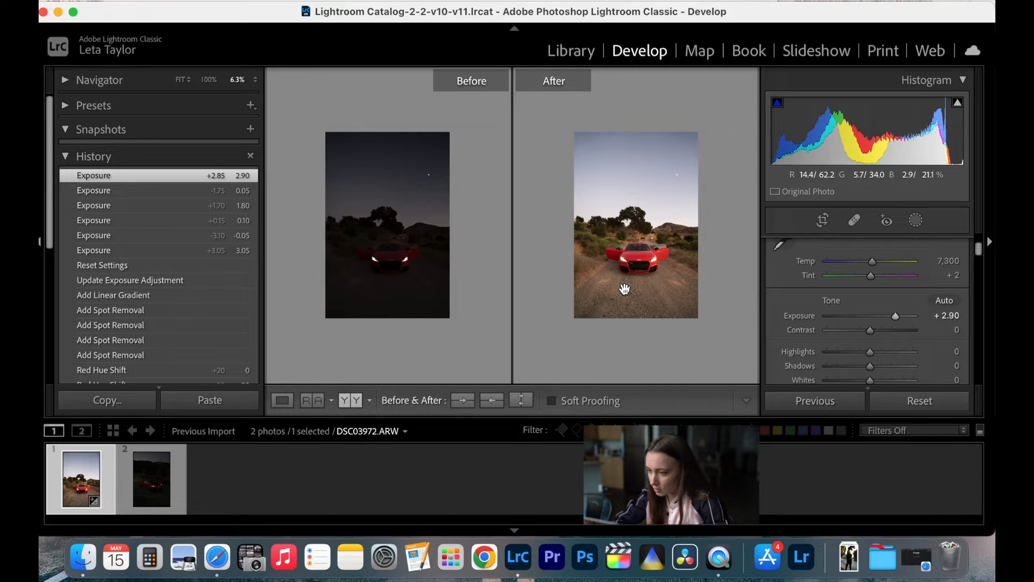
left_click(625, 290)
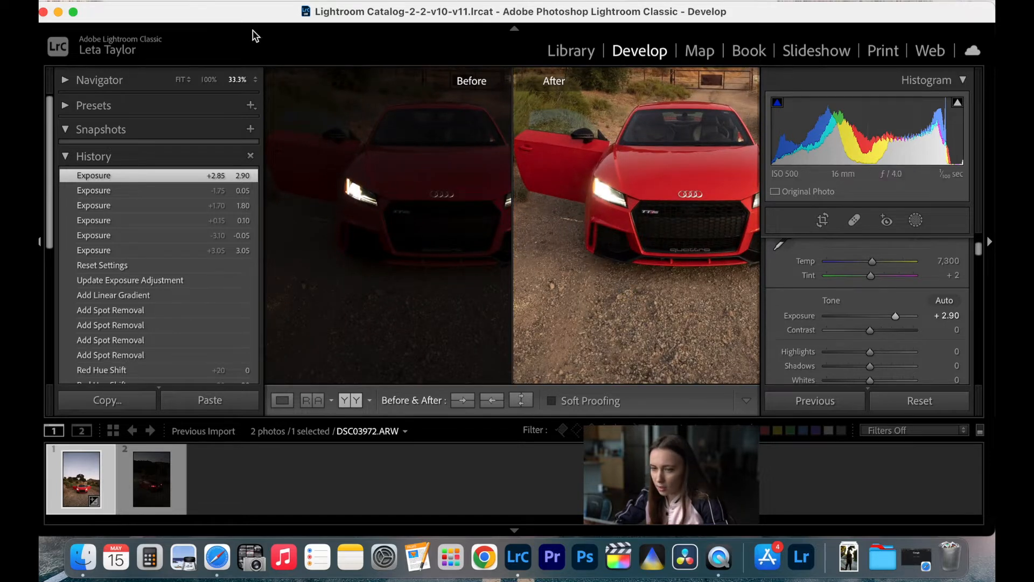
left_click(179, 81)
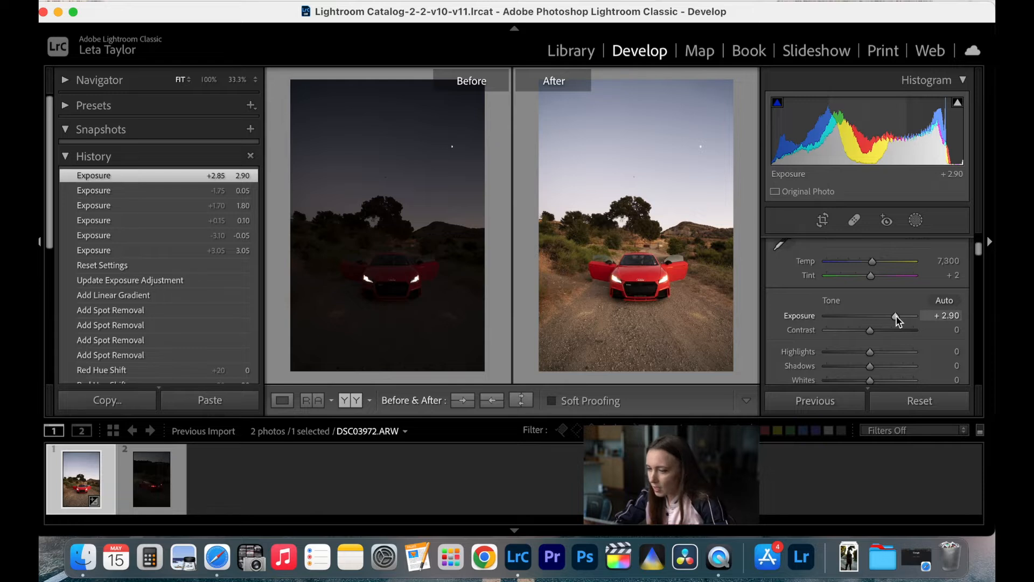
left_click_drag(896, 315, 888, 318)
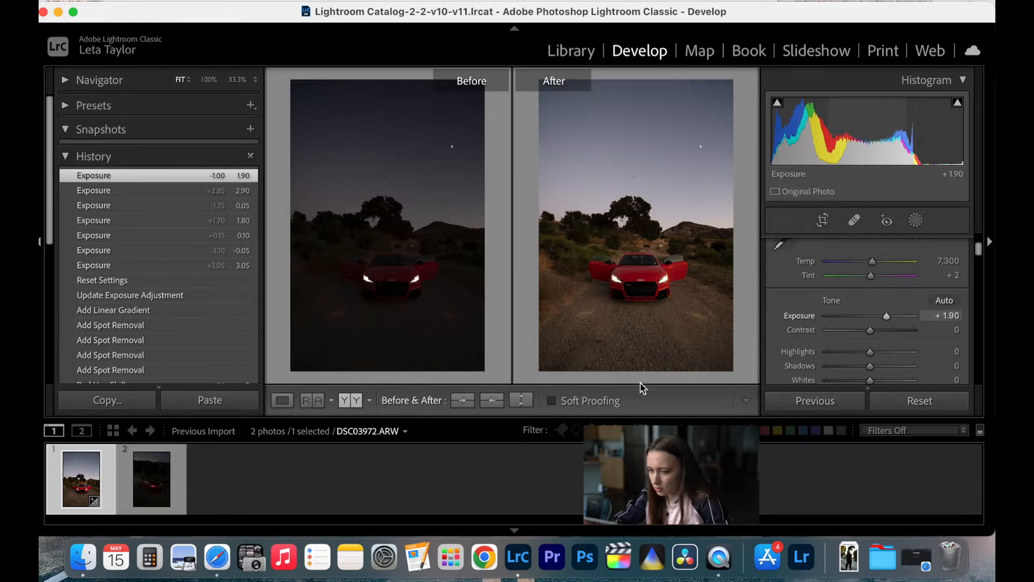
left_click(282, 400)
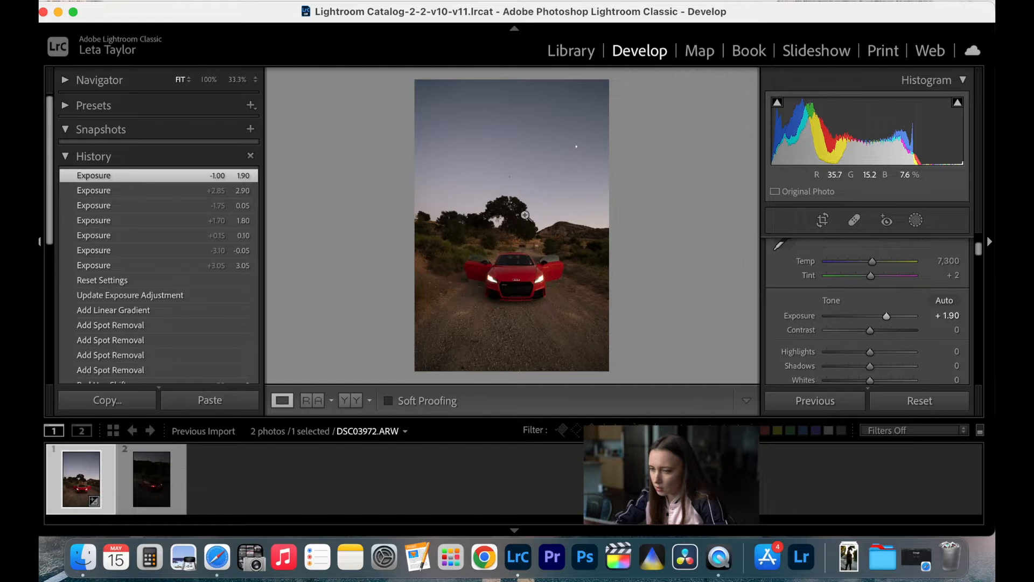
- Remove the small dark object in the sky above the tree with the Heal spot removal brush
left_click(510, 173)
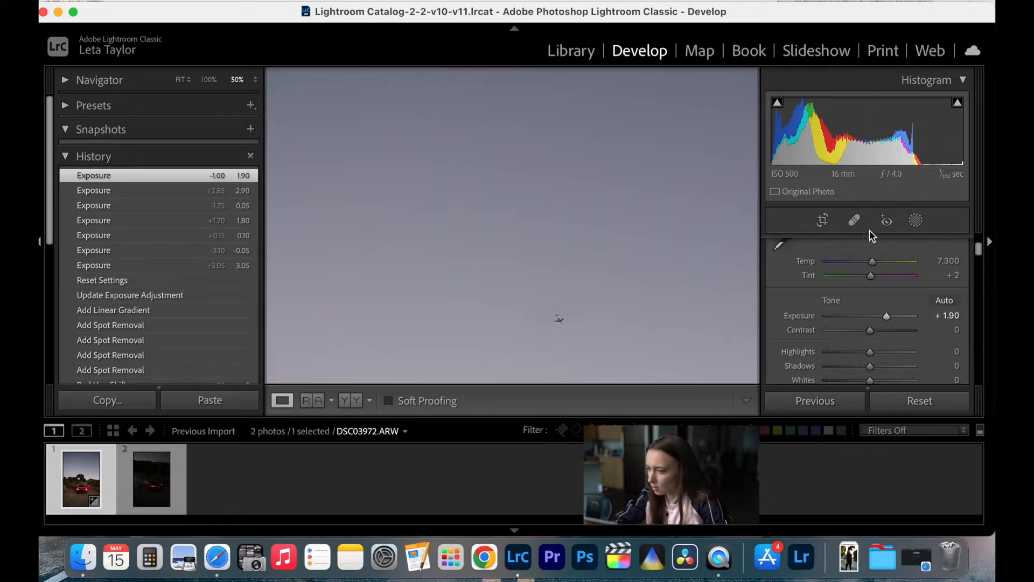
left_click(855, 220)
left_click(555, 319)
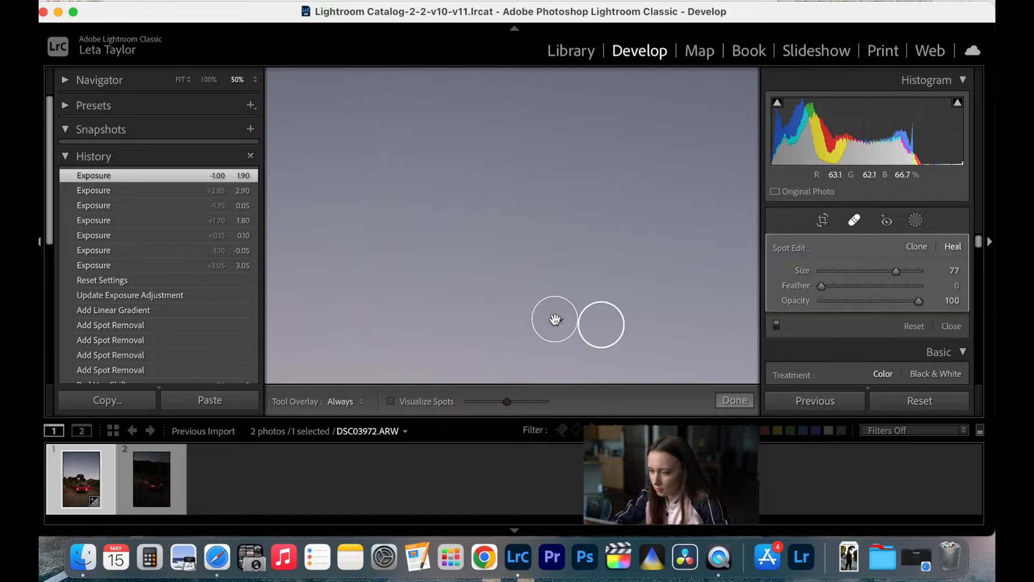
left_click(733, 400)
key("super+minus")
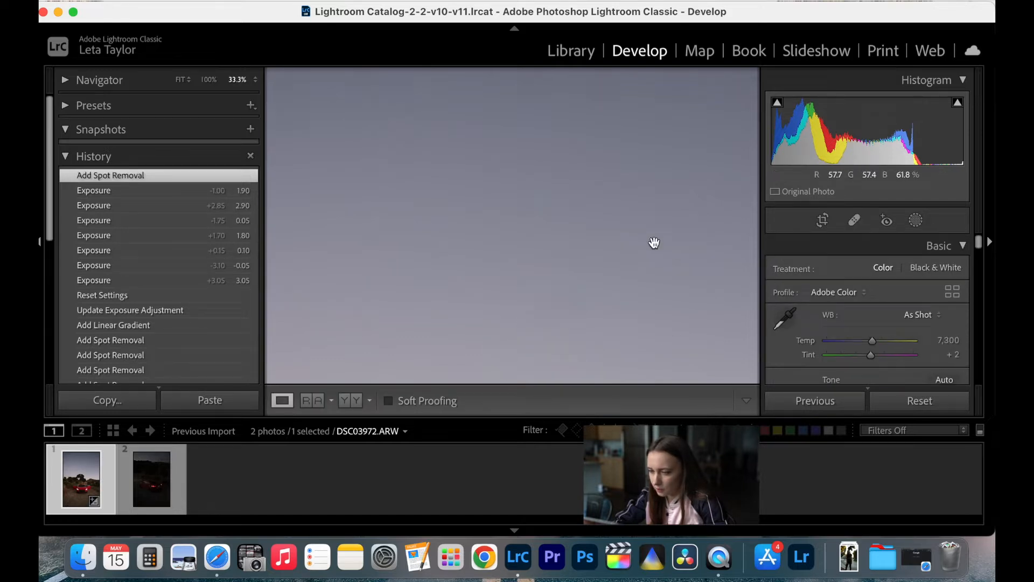
key("super+minus")
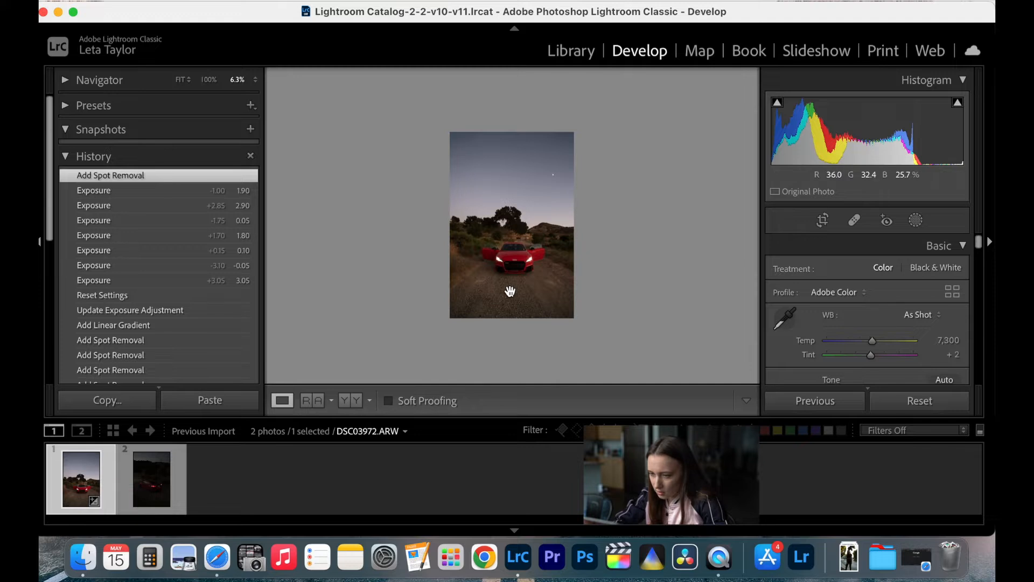
- Heal the distracting patches on the dirt road ahead of the car, one on each side
key("super+equal")
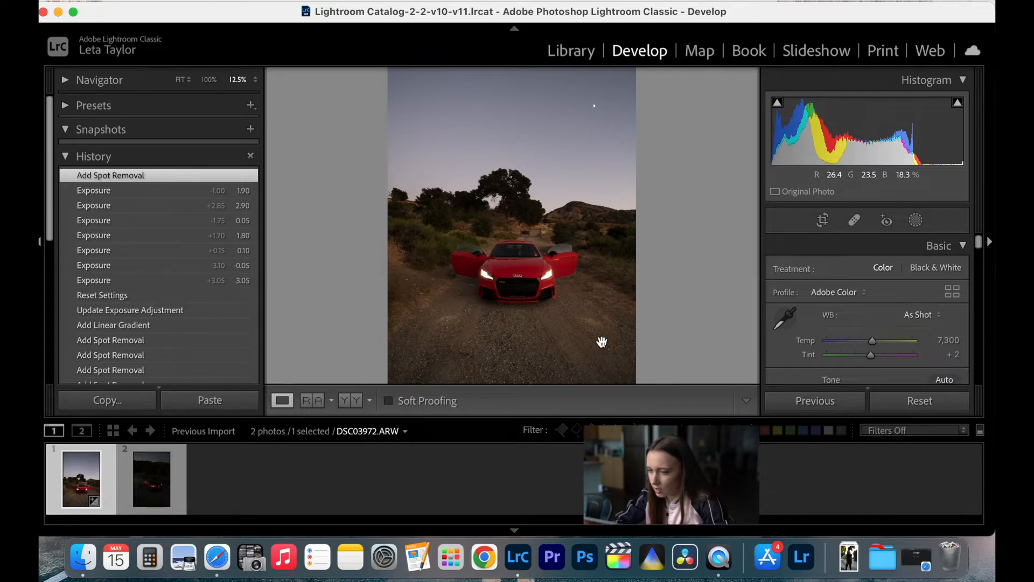
left_click(855, 220)
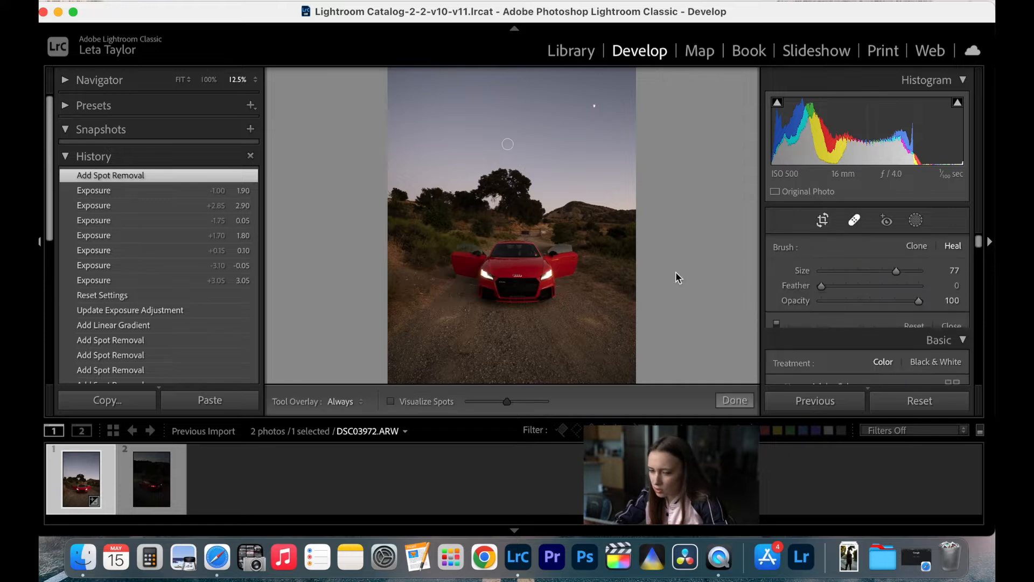
left_click(456, 317)
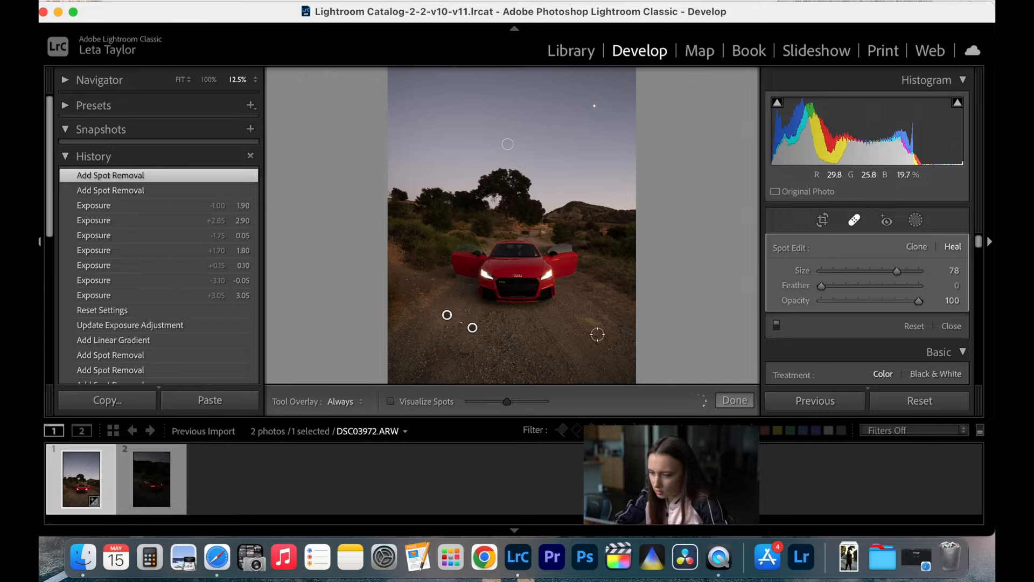
mouse_move(585, 318)
left_mouse_down()
mouse_move(595, 330)
mouse_move(607, 312)
mouse_move(585, 338)
left_mouse_up()
left_click(728, 400)
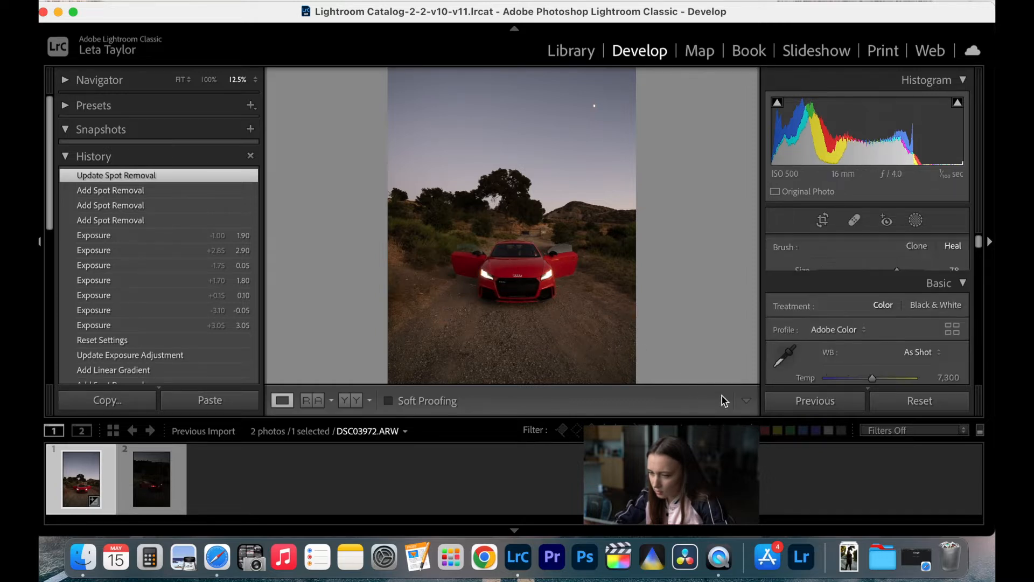
- Heal two more spots on the road in the lower-left foreground of the photo
scroll(540, 340, "down", 2)
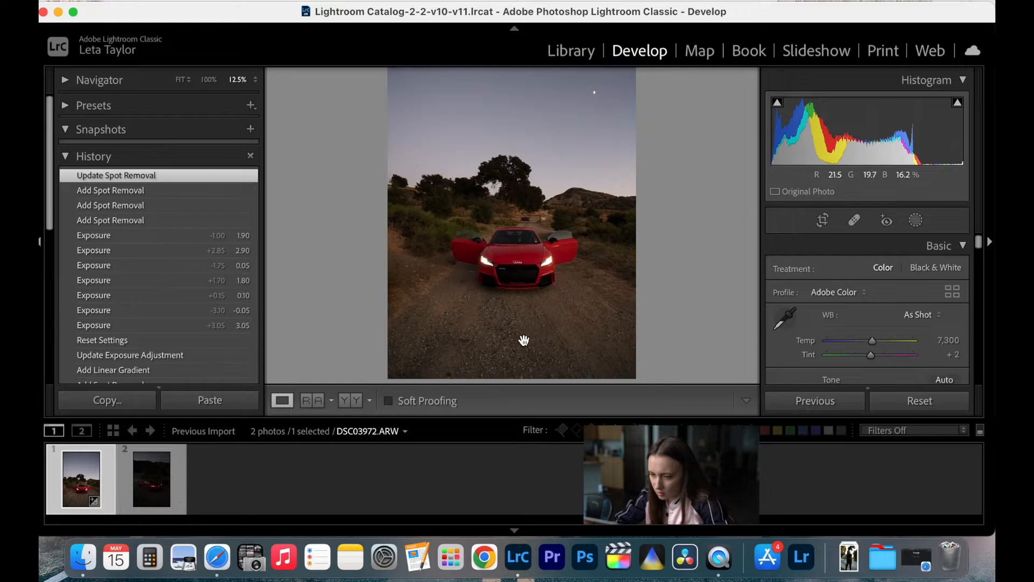
left_click(854, 220)
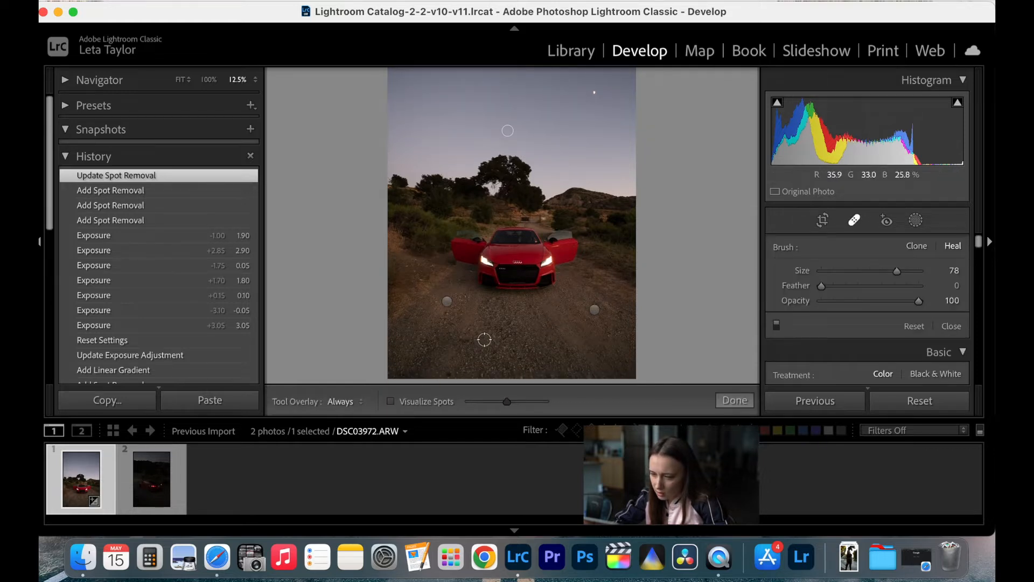
left_click(464, 339)
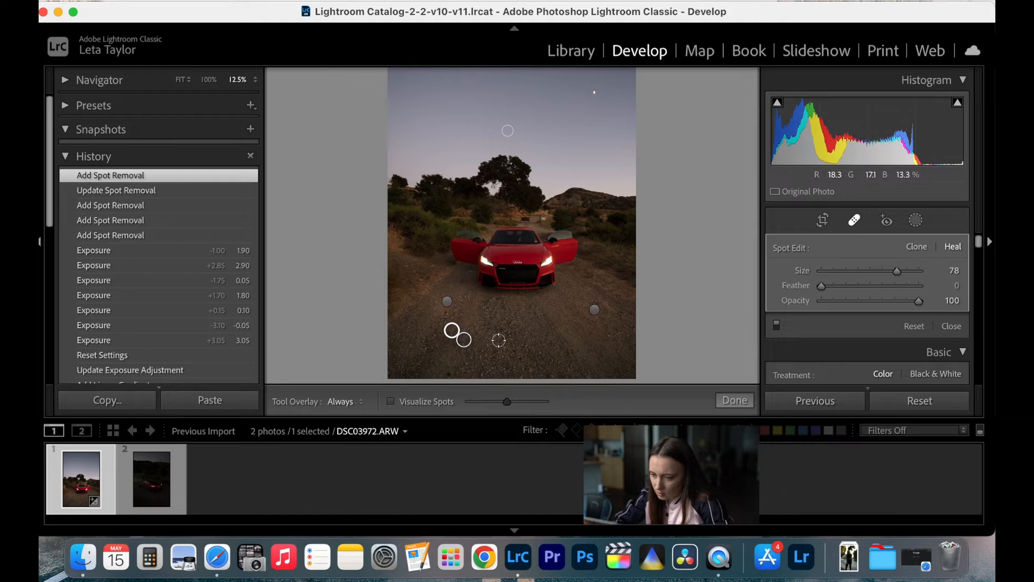
left_click(450, 371)
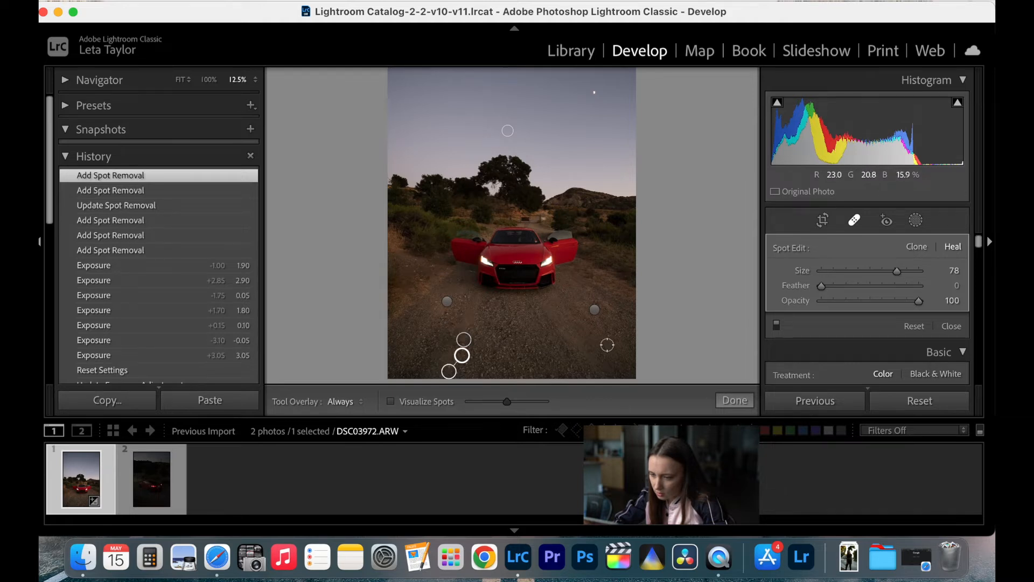
left_click(731, 400)
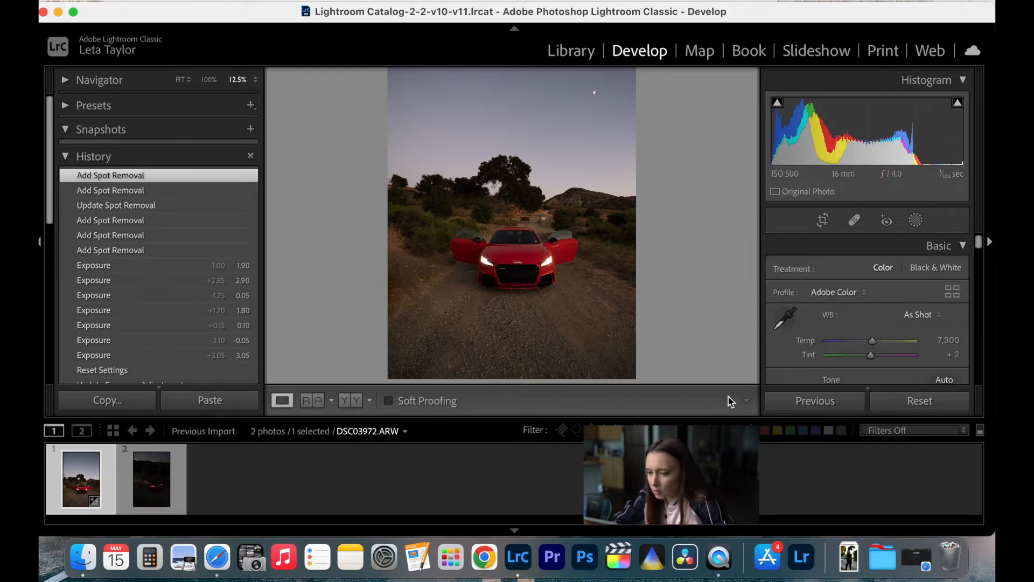
- Heal the speck on the dirt bank left of the car, sampling from the ground just left of it
left_click(428, 287)
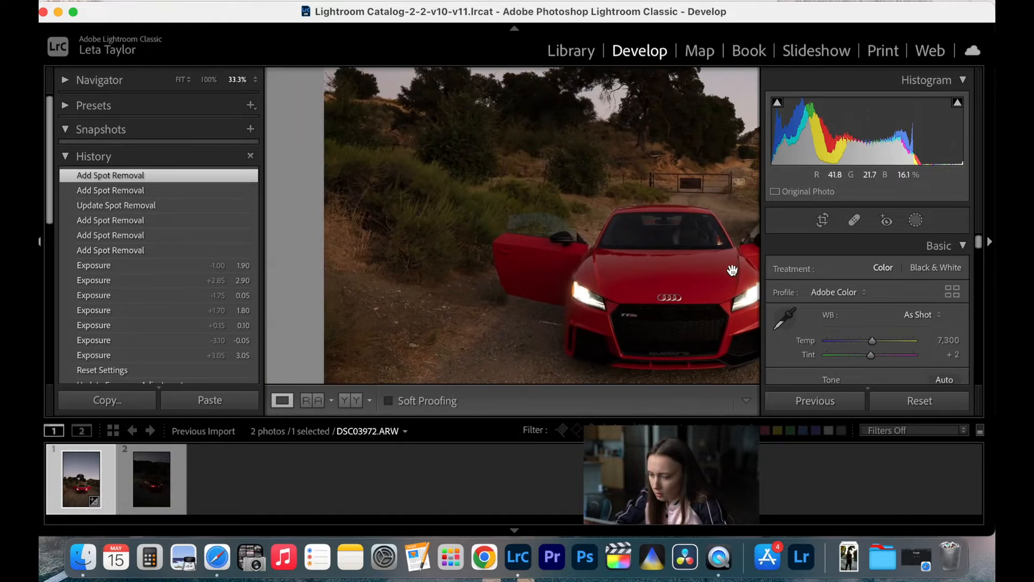
left_click(854, 220)
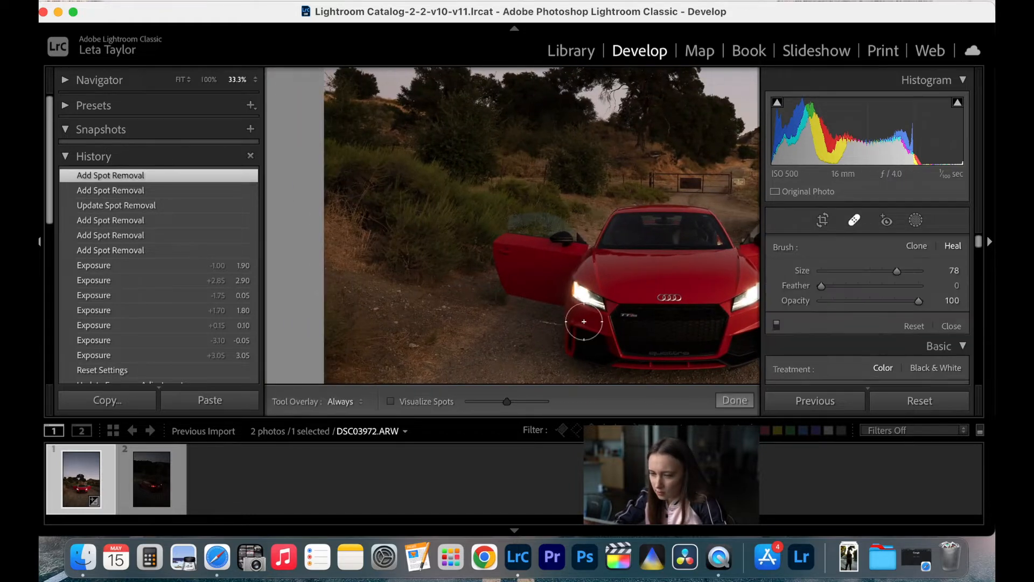
left_click(414, 345)
left_click_drag(401, 286, 397, 353)
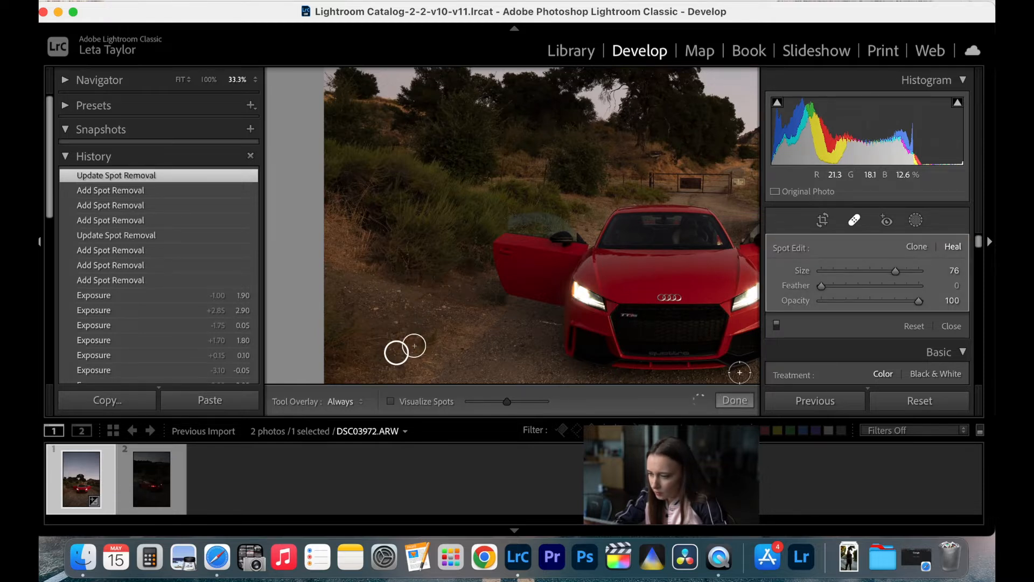
left_click(735, 399)
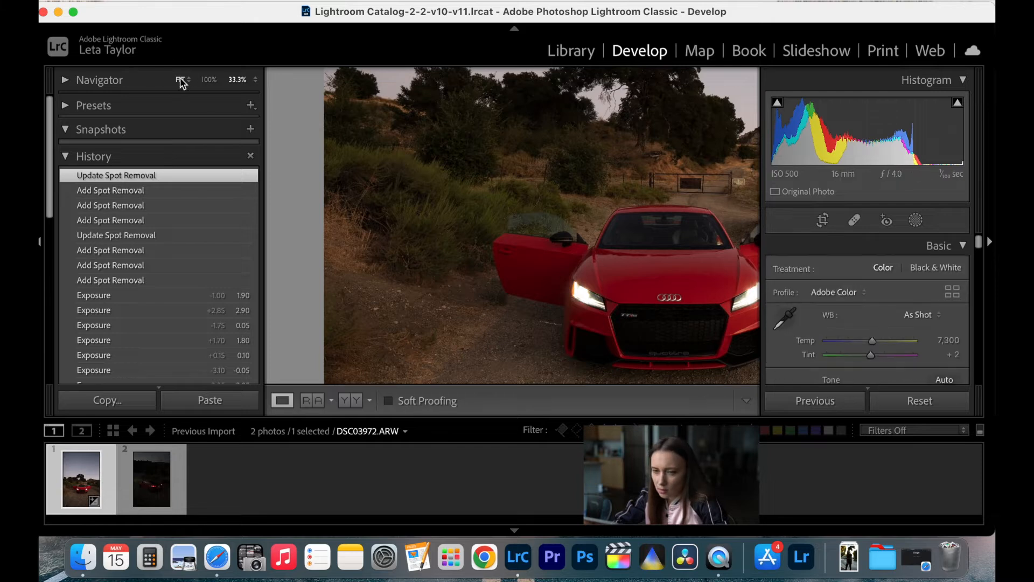
left_click(180, 80)
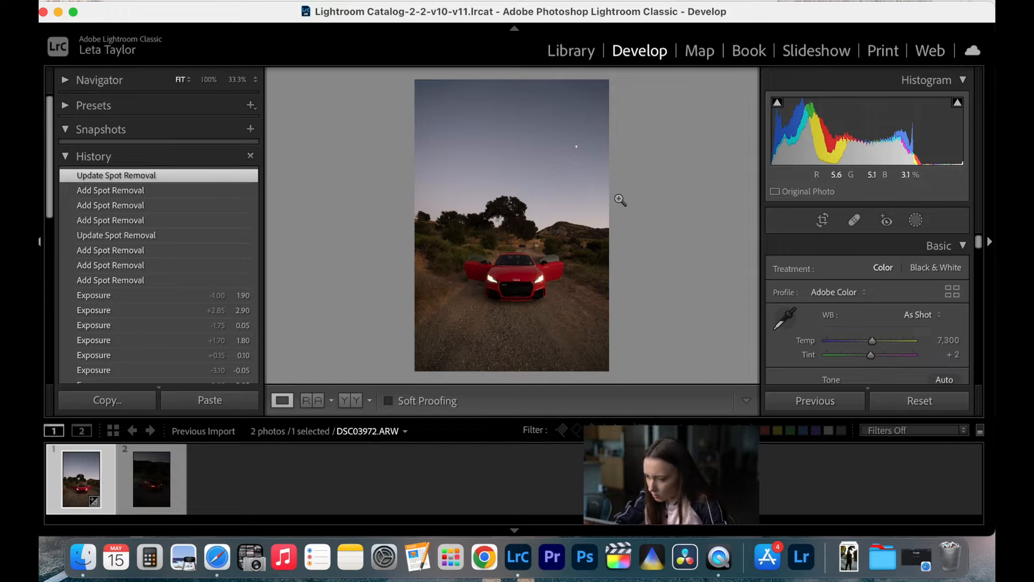
- Add a linear gradient mask from the top of the sky down to the car and set its exposure to -2.08
left_click(918, 224)
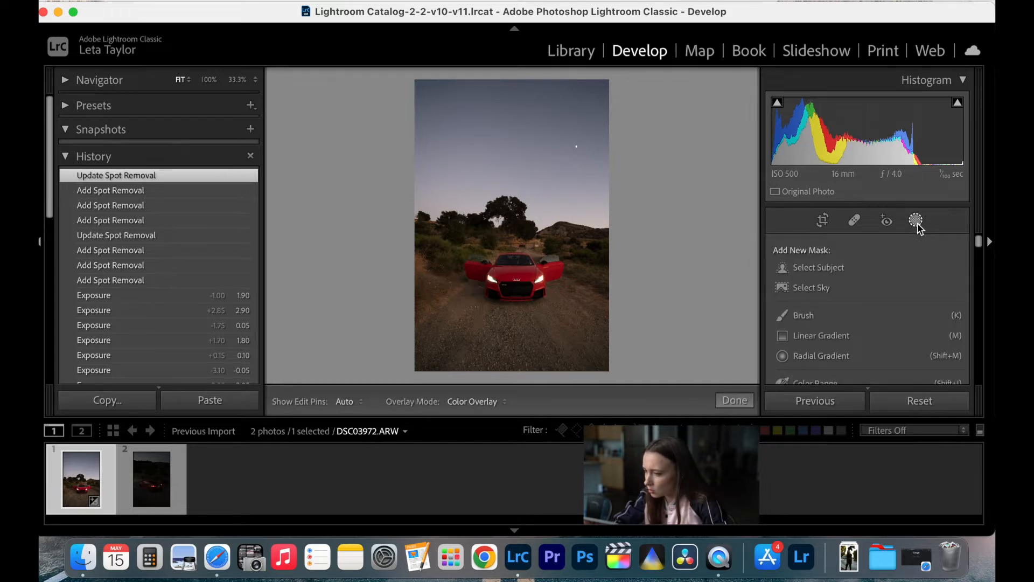
left_click(818, 340)
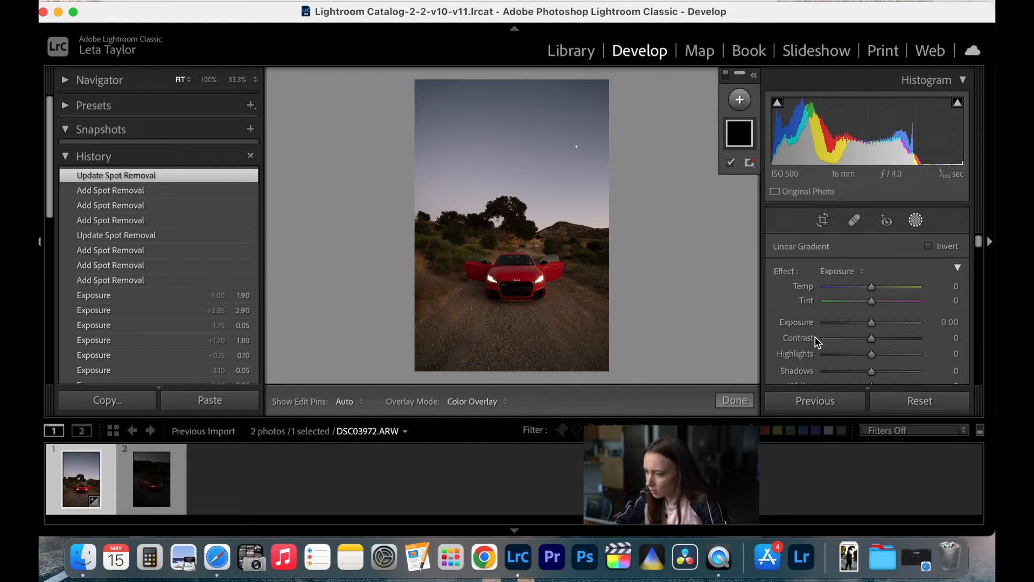
left_click(839, 272)
left_click(839, 274)
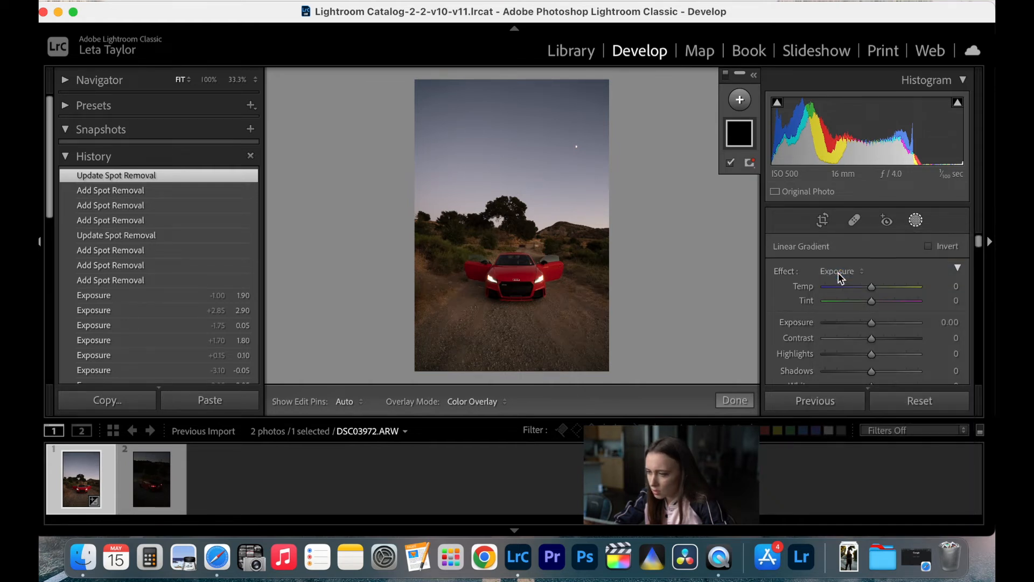
left_click_drag(514, 80, 512, 260)
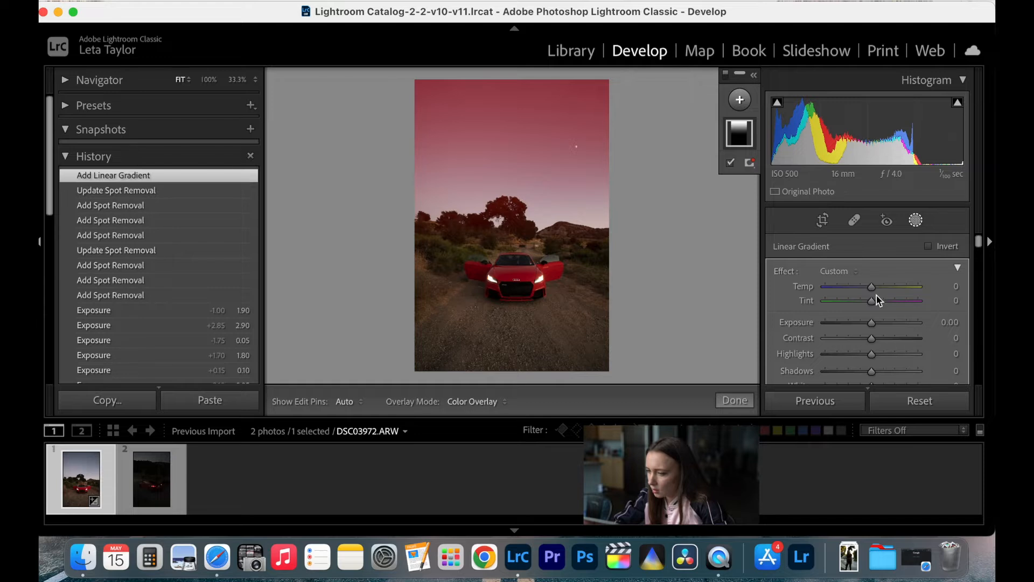
key("o")
left_click_drag(868, 326, 846, 339)
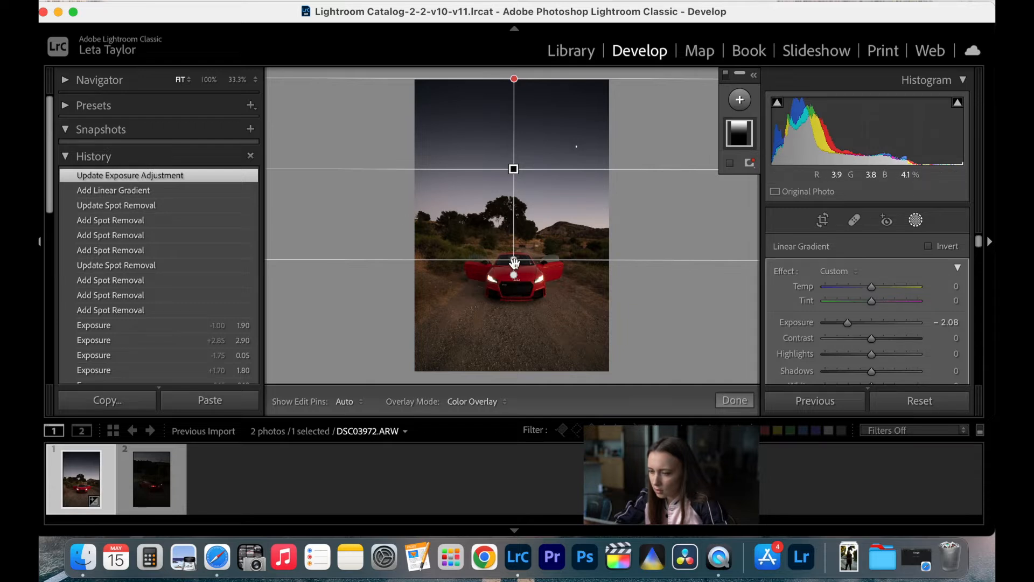
- Extend the linear gradient's lower edge down past the car onto the road and finish the mask edit
left_click_drag(514, 259, 512, 299)
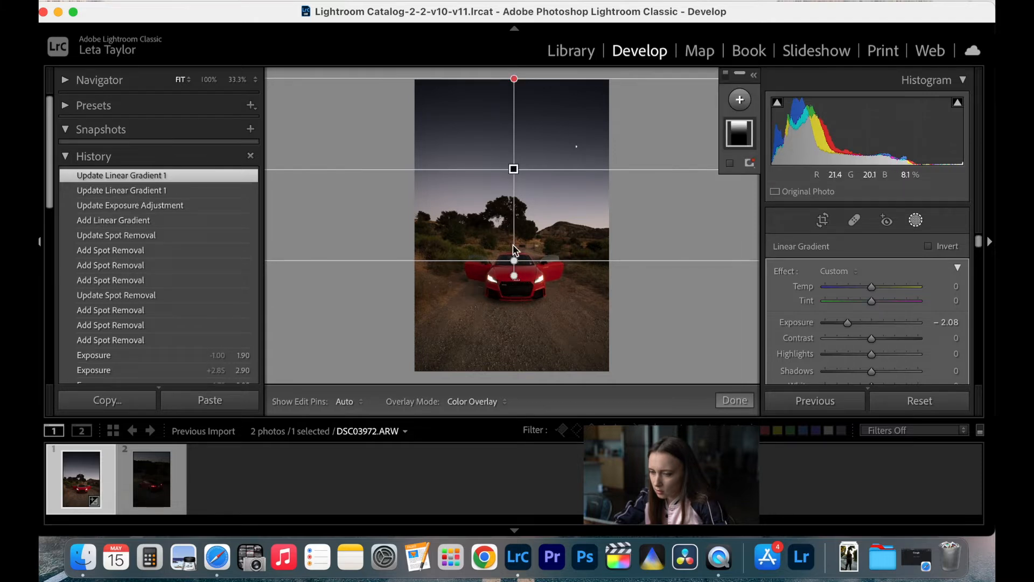
left_click_drag(515, 261, 509, 329)
left_click(736, 401)
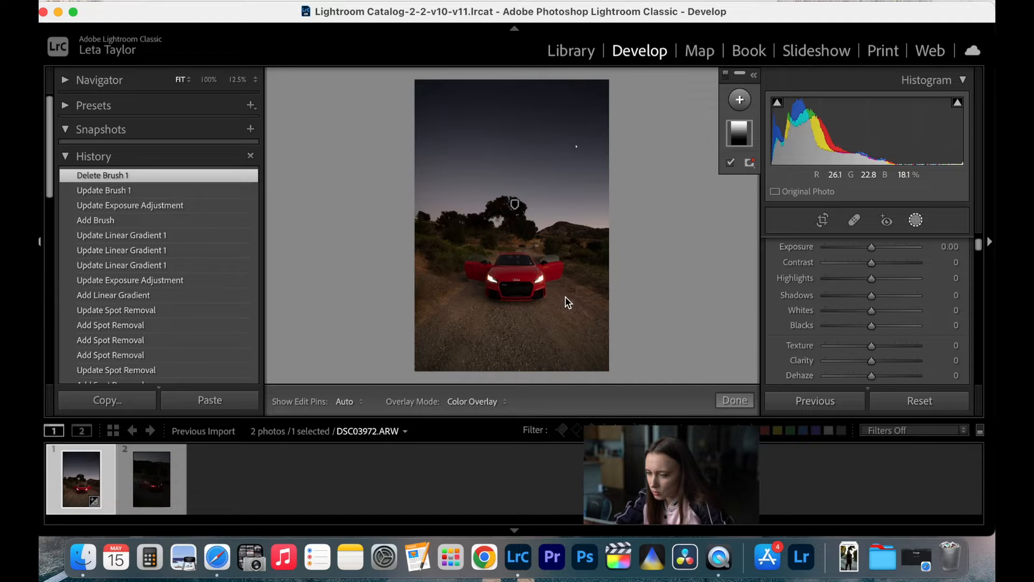
- Start a new brush mask for the car using the Exposure effect and set its exposure to 0.62
key("super+equal")
key("super+equal")
key("super+equal")
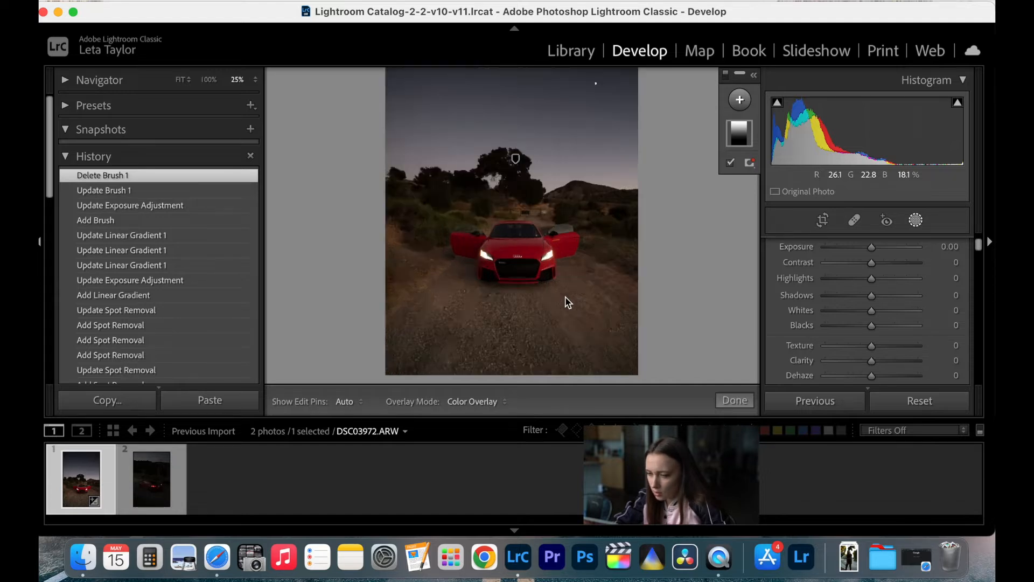
scroll(566, 297, "right", 2)
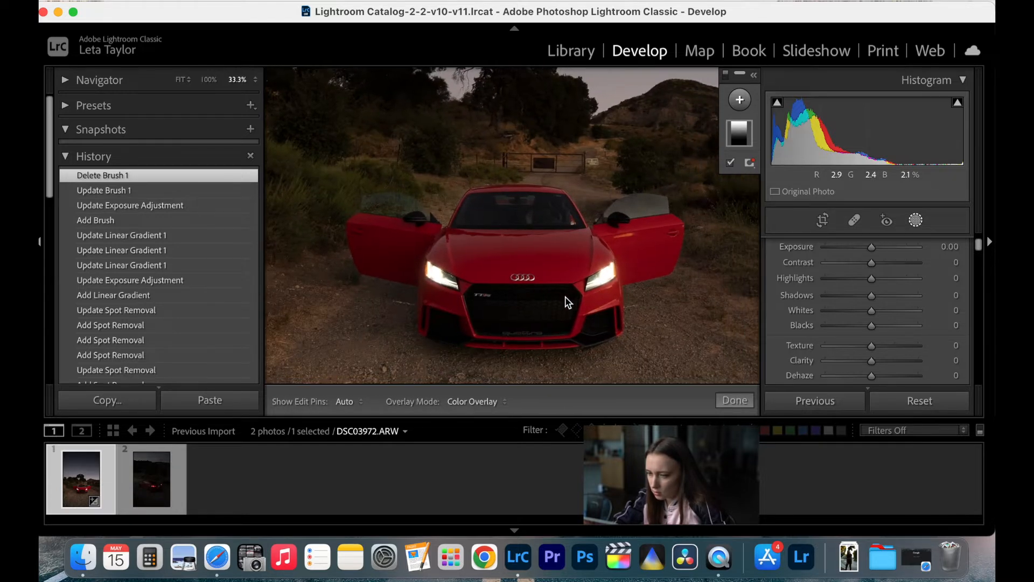
left_click(740, 102)
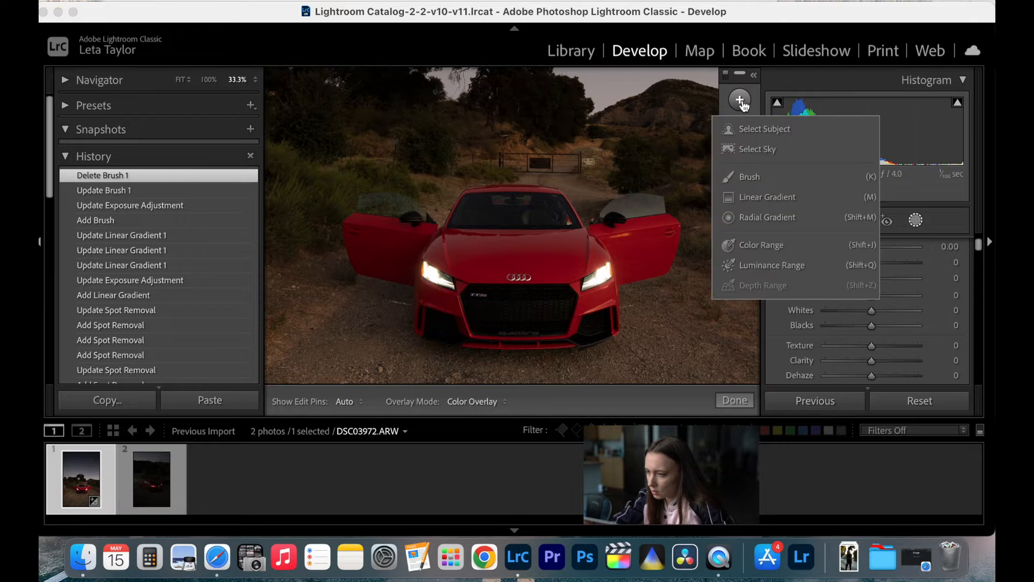
left_click(755, 176)
left_click(839, 313)
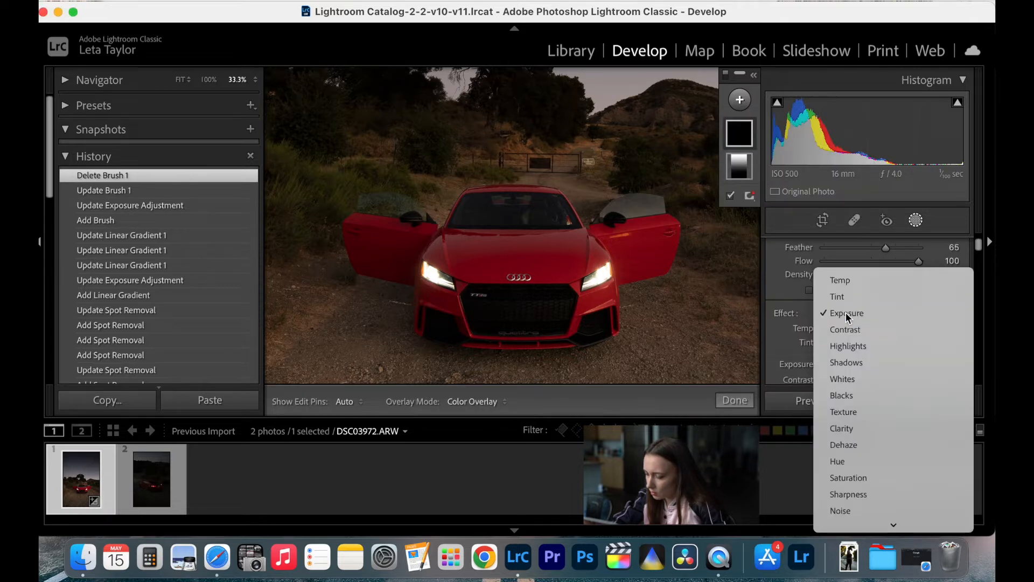
left_click(846, 315)
scroll(866, 319, "down", 1)
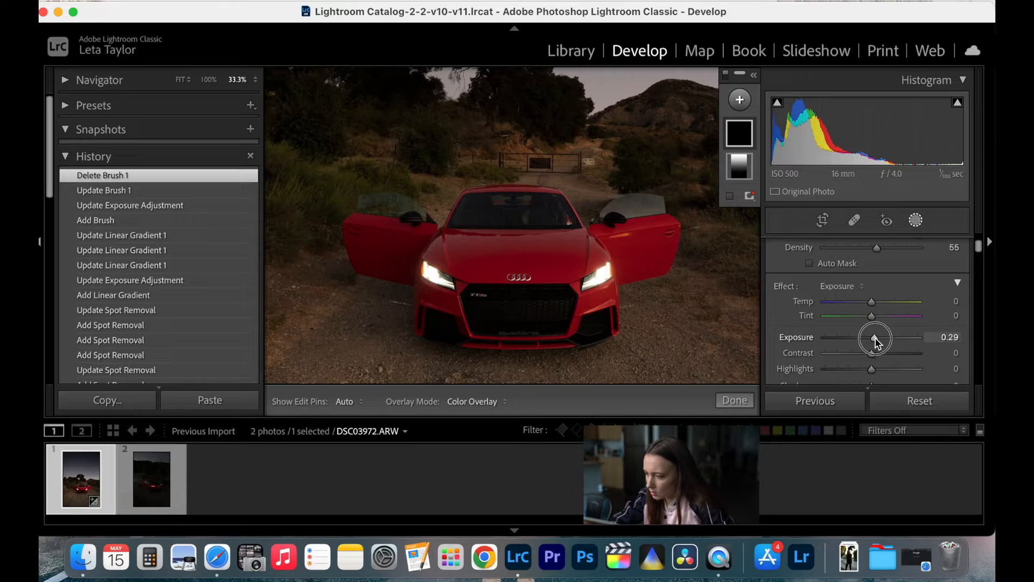
left_click_drag(879, 338, 878, 337)
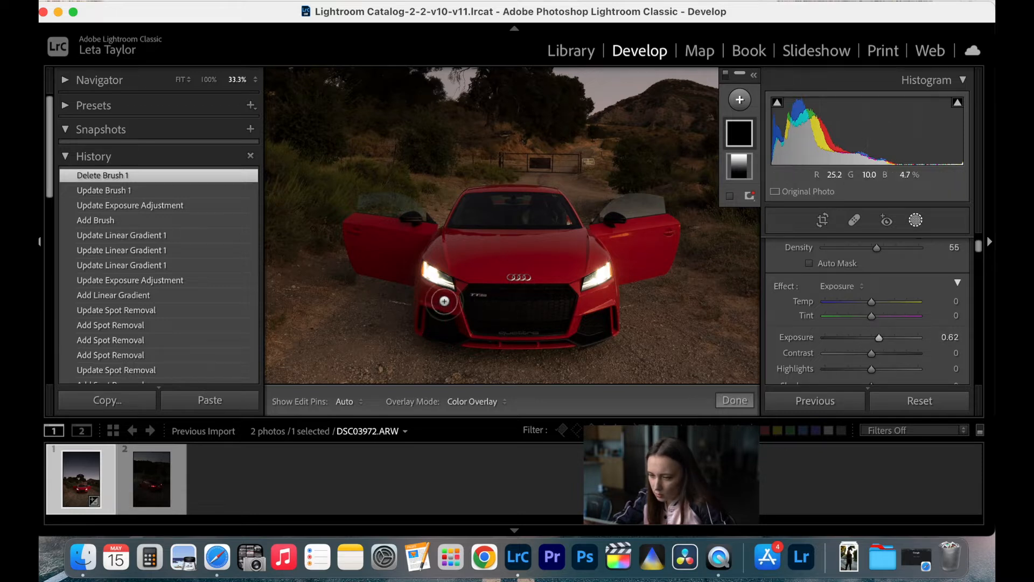
- Paint the brush mask over the car's front end, hood and both open doors
mouse_move(437, 301)
left_mouse_down()
mouse_move(441, 307)
mouse_move(445, 326)
mouse_move(597, 324)
mouse_move(590, 263)
mouse_move(583, 293)
mouse_move(554, 318)
mouse_move(528, 292)
mouse_move(517, 315)
mouse_move(503, 290)
mouse_move(514, 314)
mouse_move(460, 294)
mouse_move(453, 313)
mouse_move(431, 283)
mouse_move(434, 299)
mouse_move(446, 251)
mouse_move(446, 261)
mouse_move(485, 264)
mouse_move(453, 250)
mouse_move(525, 240)
mouse_move(499, 265)
mouse_move(534, 248)
mouse_move(524, 286)
mouse_move(555, 252)
mouse_move(583, 257)
mouse_move(575, 310)
mouse_move(592, 287)
mouse_move(576, 248)
mouse_move(584, 250)
mouse_move(550, 224)
mouse_move(547, 202)
mouse_move(560, 230)
mouse_move(534, 202)
mouse_move(477, 205)
mouse_move(460, 227)
mouse_move(529, 233)
mouse_move(468, 250)
left_mouse_up()
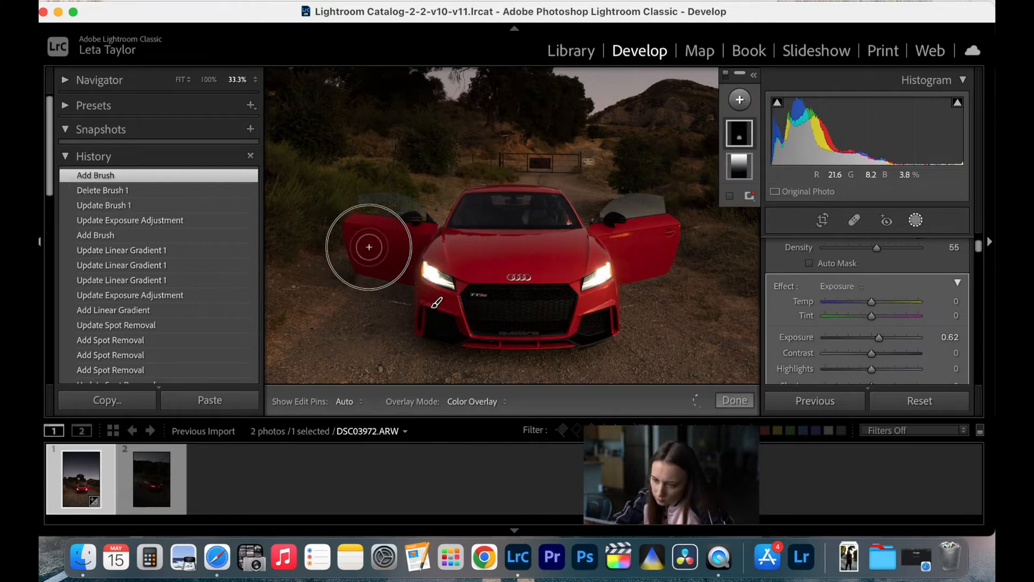
key("h")
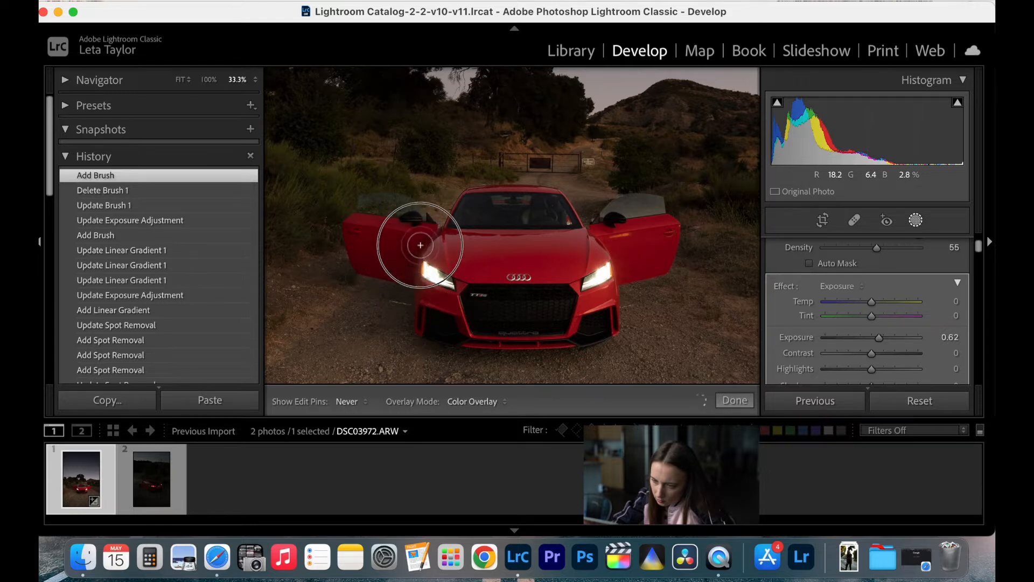
mouse_move(407, 219)
left_mouse_down()
mouse_move(363, 217)
mouse_move(398, 266)
mouse_move(447, 269)
left_mouse_up()
mouse_move(625, 222)
left_mouse_down()
mouse_move(642, 214)
mouse_move(631, 233)
mouse_move(644, 238)
mouse_move(639, 249)
mouse_move(619, 261)
mouse_move(629, 266)
mouse_move(654, 254)
mouse_move(660, 233)
left_mouse_up()
left_click_drag(655, 257, 598, 267)
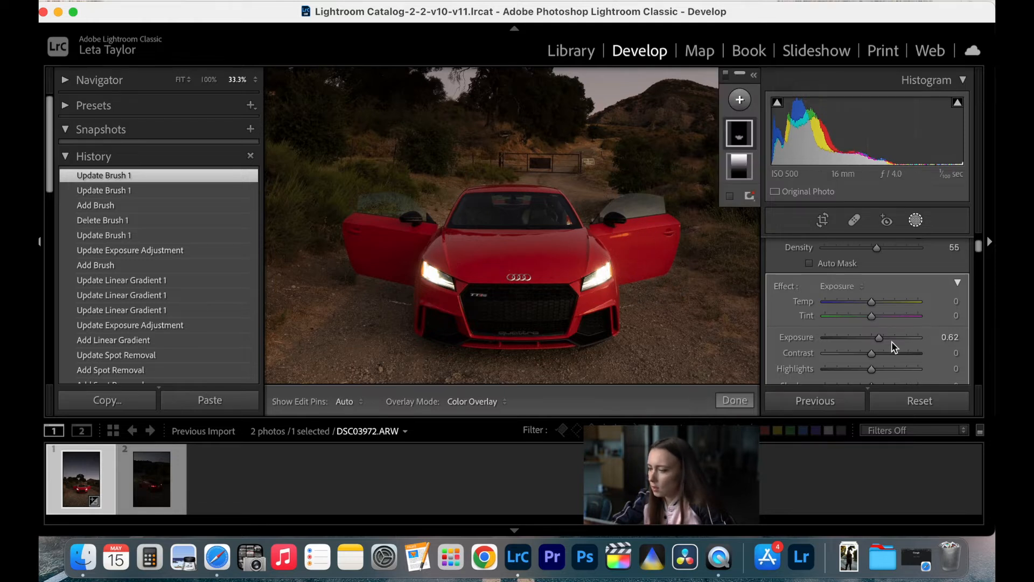
- Raise the car brush mask's exposure to 0.72 and finish the mask edit
left_click_drag(878, 336, 881, 342)
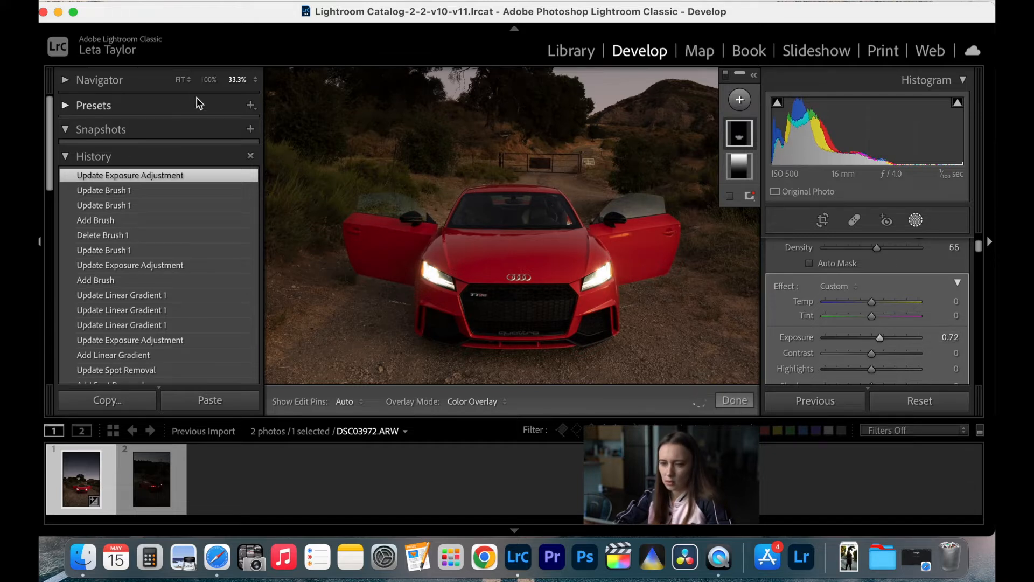
left_click(180, 80)
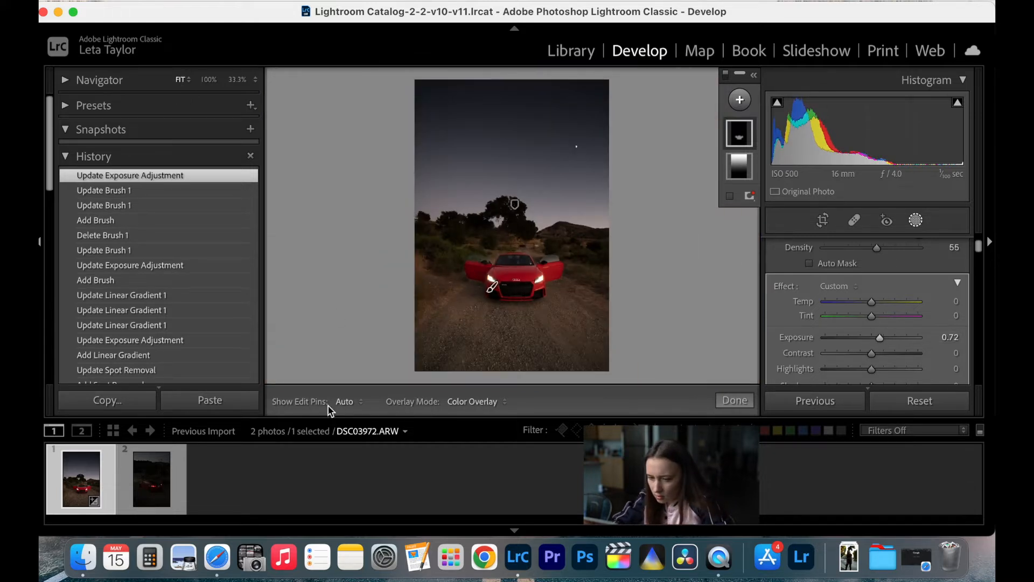
left_click(735, 401)
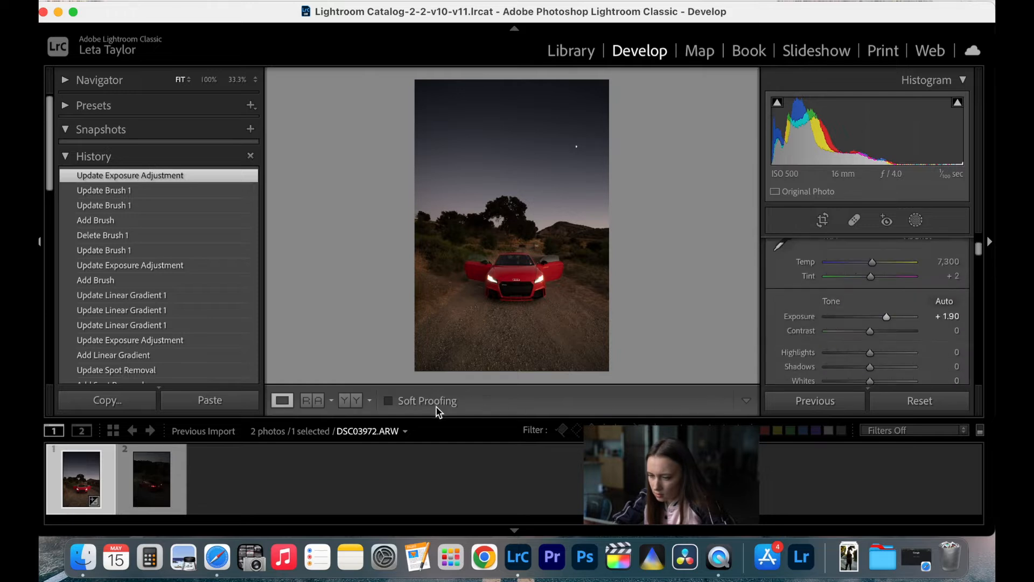
- Compare the photo before and after the edits side by side around the car, and return to the single-photo view
left_click(356, 403)
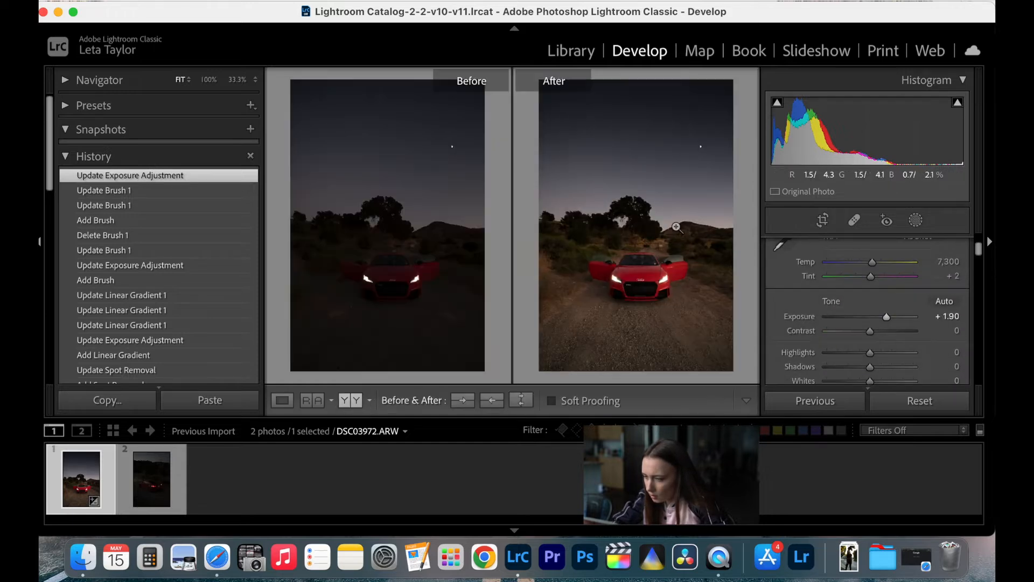
left_click(656, 306)
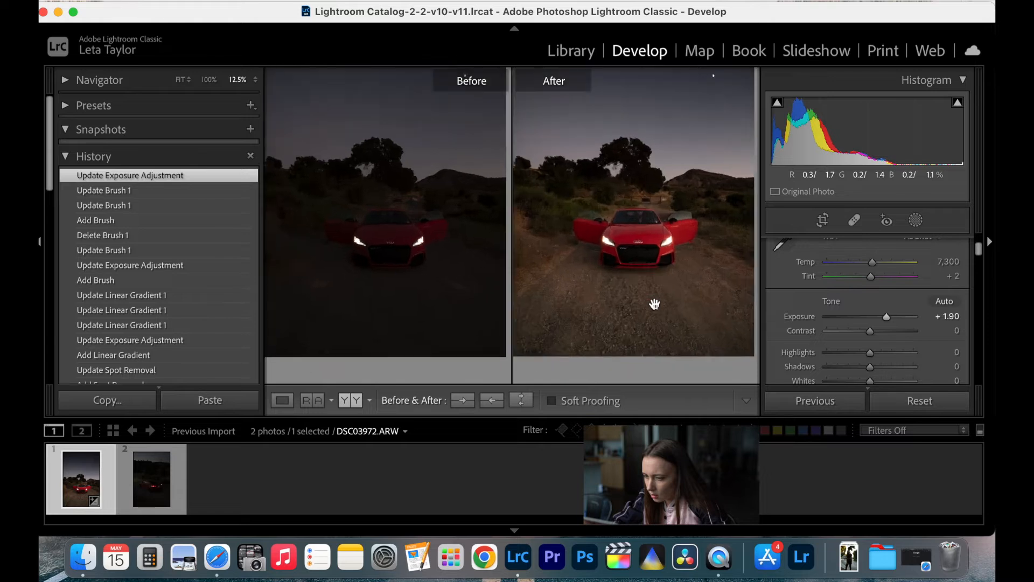
left_click(282, 401)
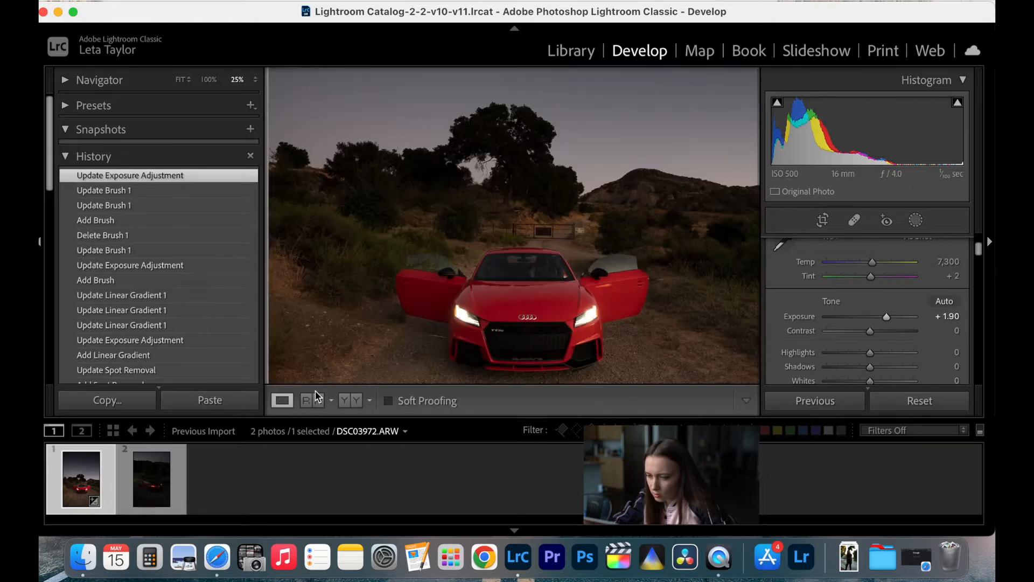
- In the HSL adjustments, set the Red saturation to +40 and the Red luminance to +5
scroll(872, 345, "down", 10)
scroll(872, 346, "down", 1)
scroll(872, 346, "up", 1)
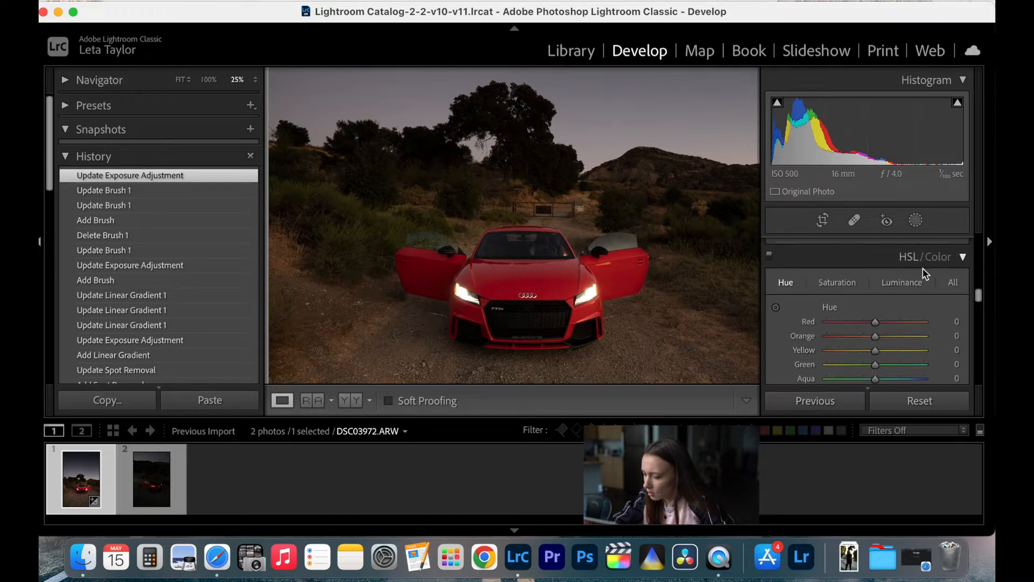
left_click(836, 282)
scroll(892, 307, "down", 2)
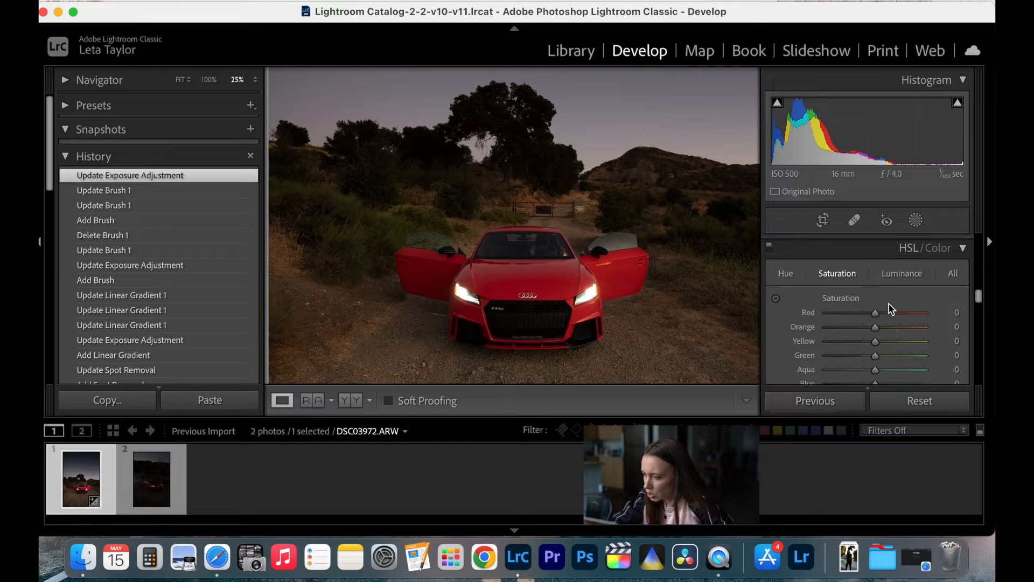
left_click(876, 294)
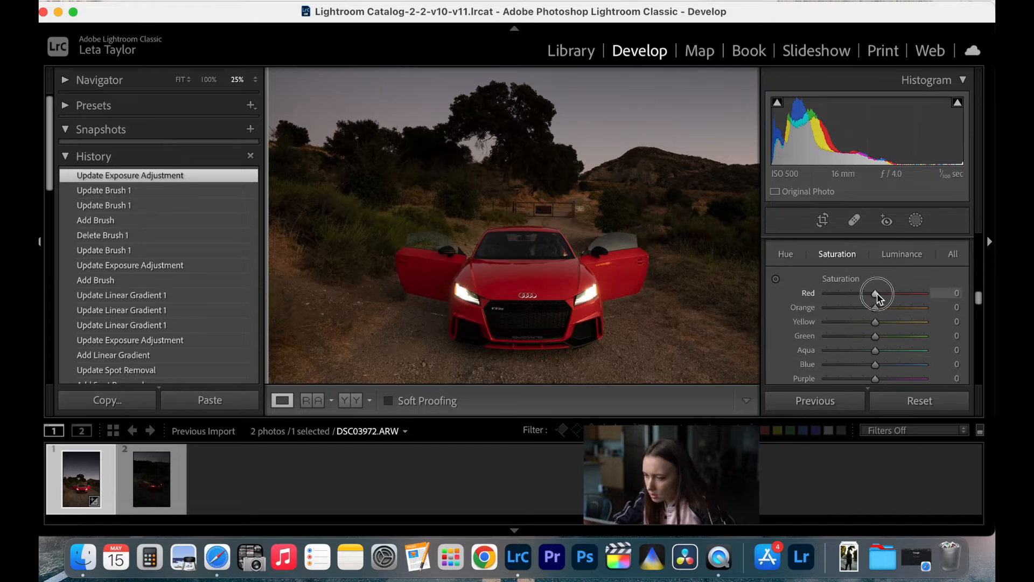
mouse_move(878, 294)
left_mouse_down()
mouse_move(950, 295)
mouse_move(880, 301)
mouse_move(897, 302)
left_mouse_up()
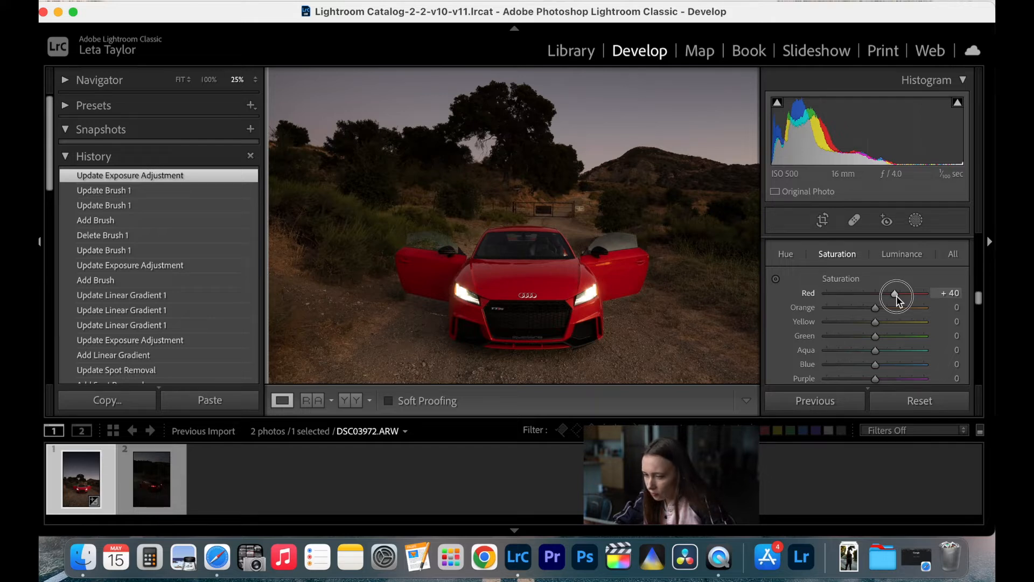
left_click_drag(897, 296, 896, 295)
left_click(902, 254)
left_click_drag(875, 294, 878, 296)
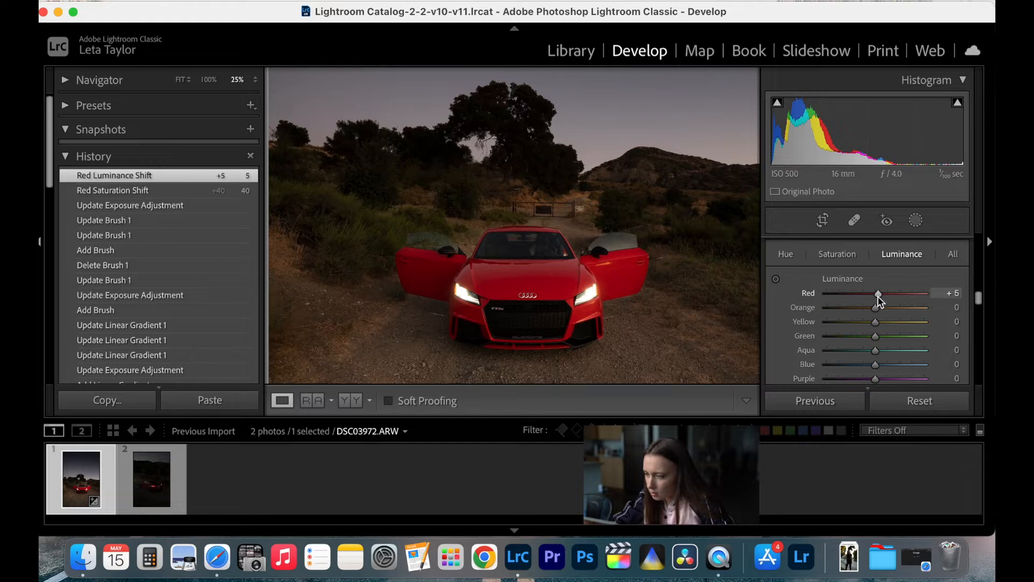
- Compare the whole photo before and after the color changes side by side, and return to the single-photo view
left_click(173, 83)
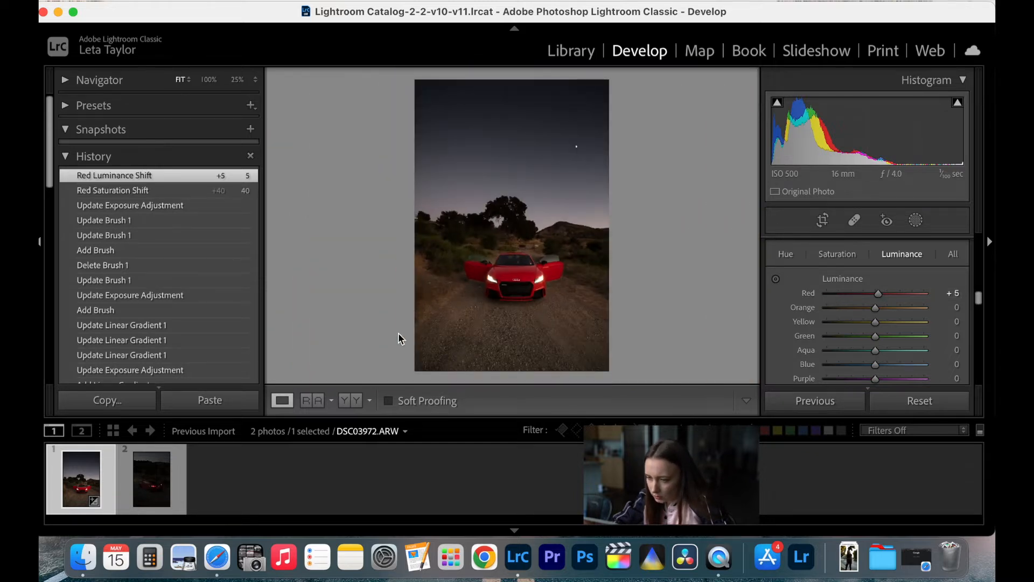
left_click(348, 401)
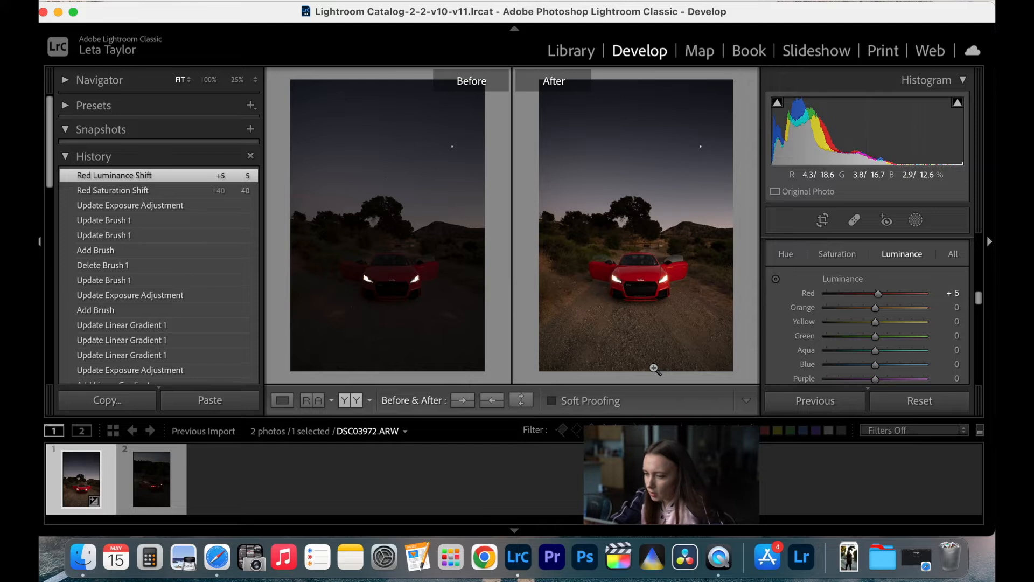
left_click(283, 400)
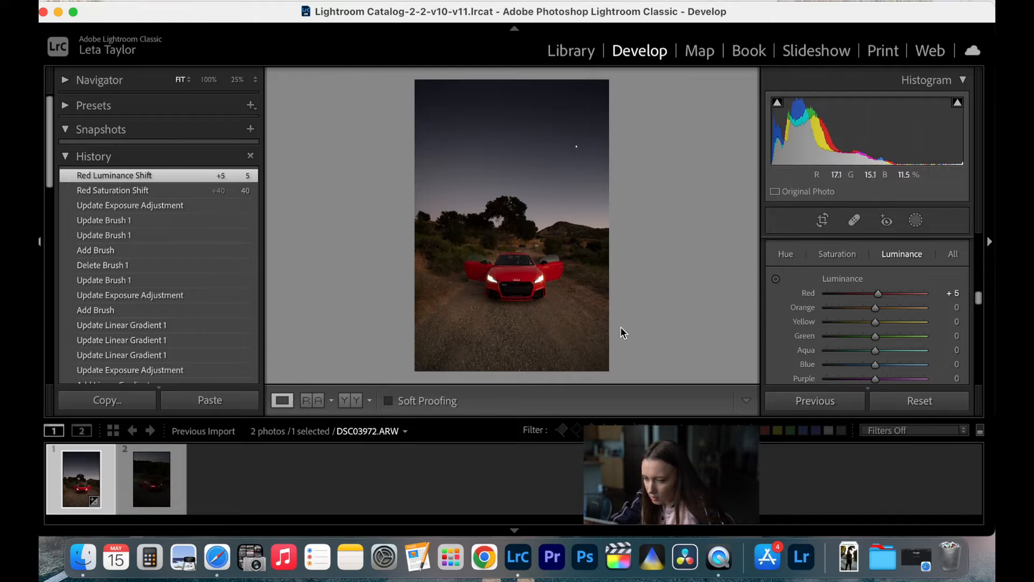
- Add a linear gradient mask from the photo's bottom edge up the road to just below the car
left_click(918, 221)
left_click(732, 109)
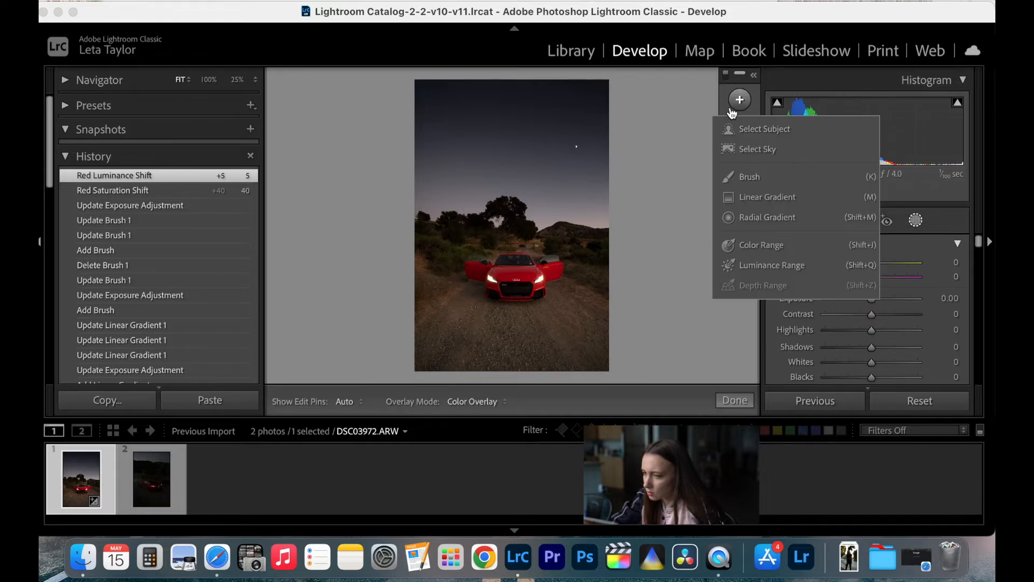
left_click(757, 196)
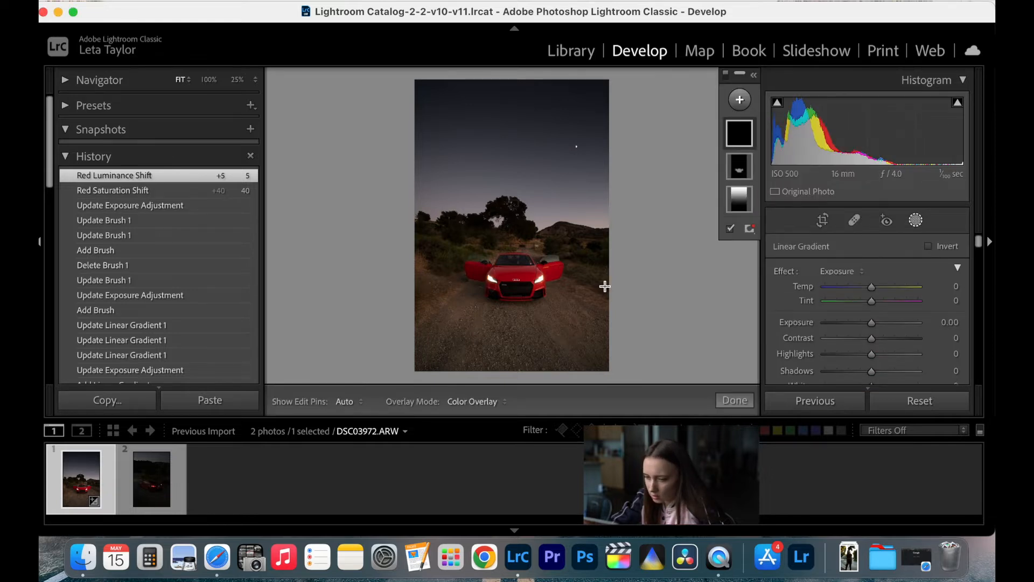
left_click_drag(511, 368, 512, 308)
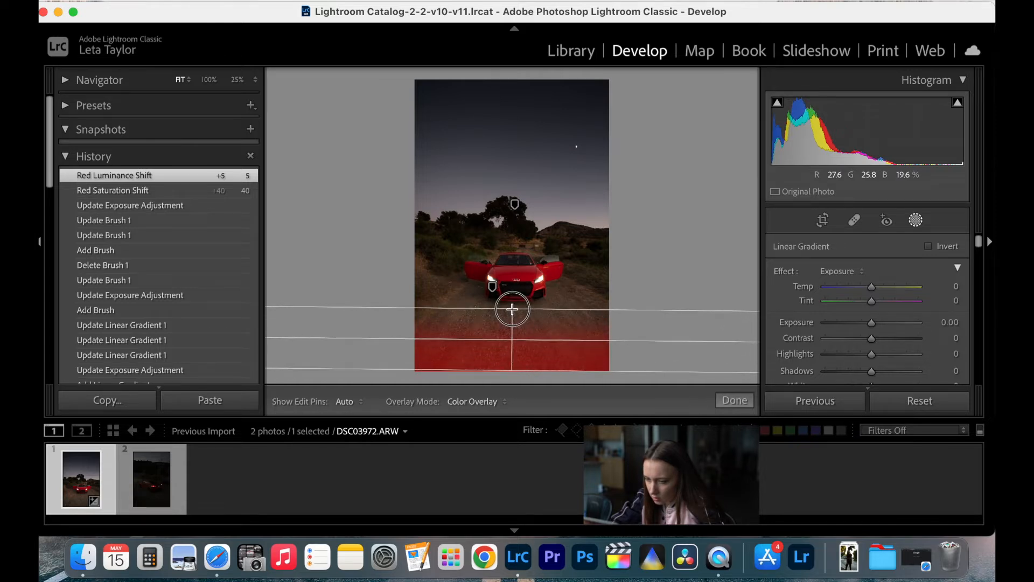
- Set the road gradient's exposure to -1.11, finish the mask edit, and show the before and after versions side by side
left_click(839, 272)
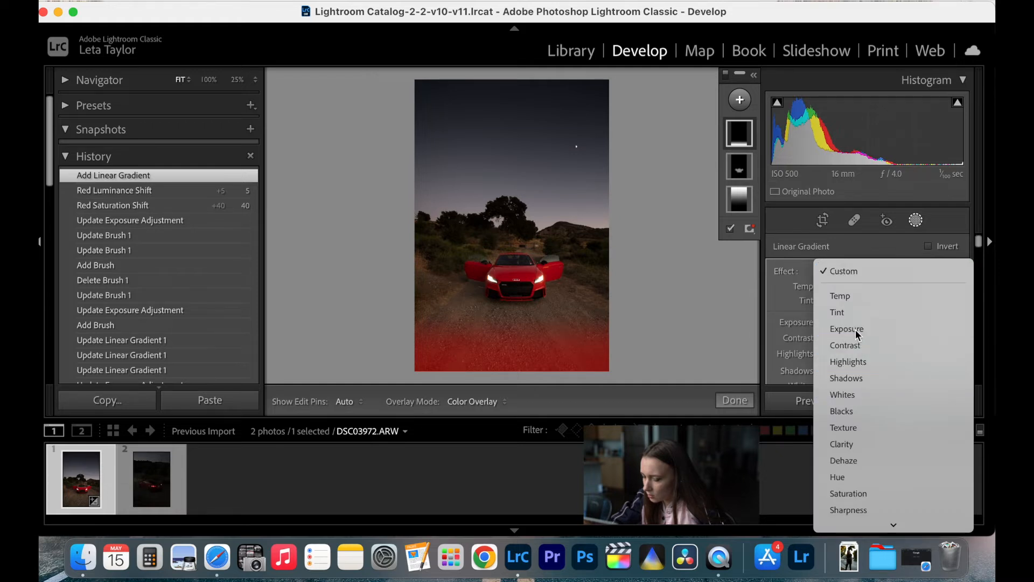
left_click(857, 330)
left_click_drag(872, 323, 858, 329)
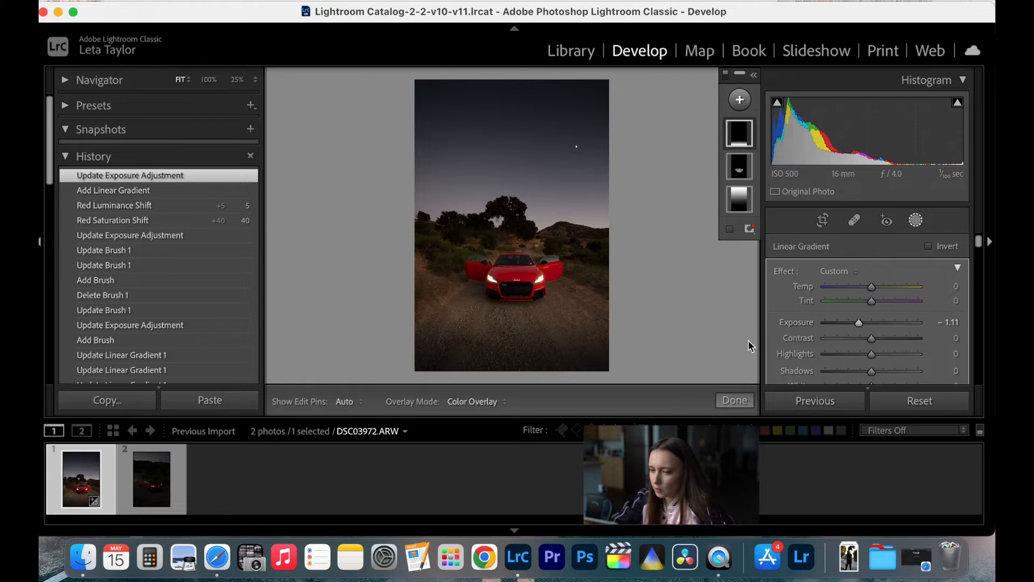
left_click(738, 400)
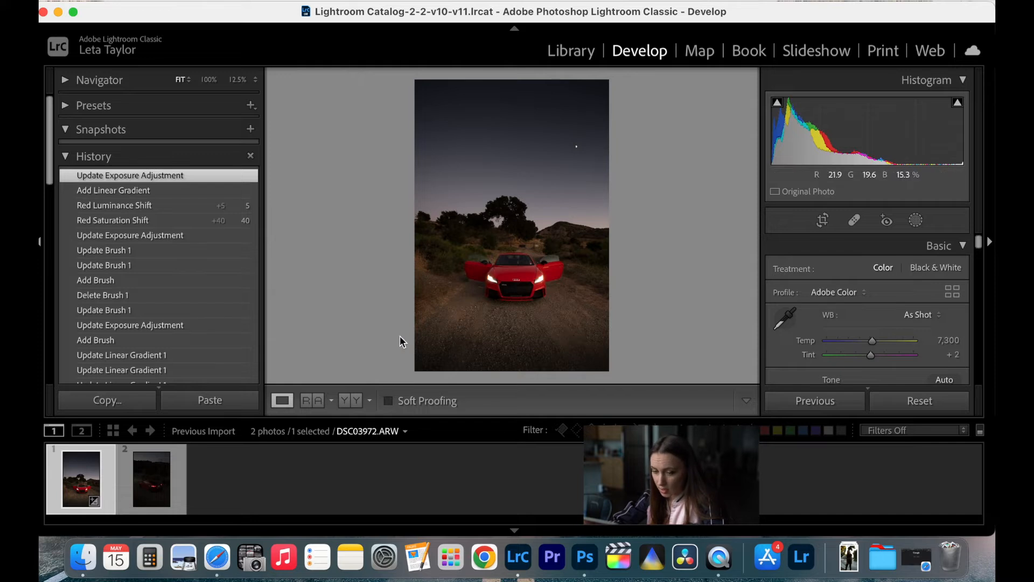
left_click(344, 401)
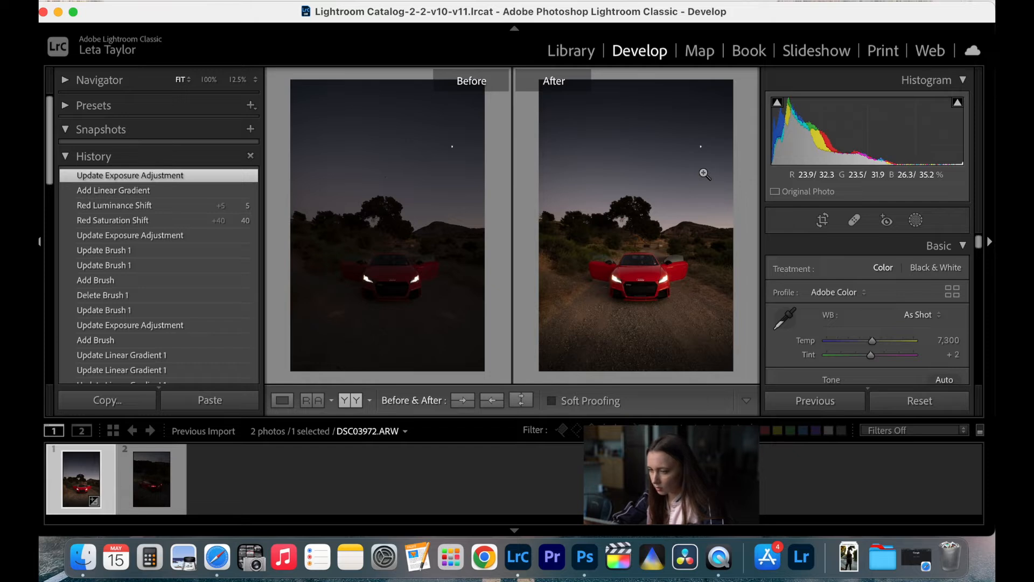
- Open the second photo, DSC03998.ARW, and set its exposure to +2.40
left_click(181, 474)
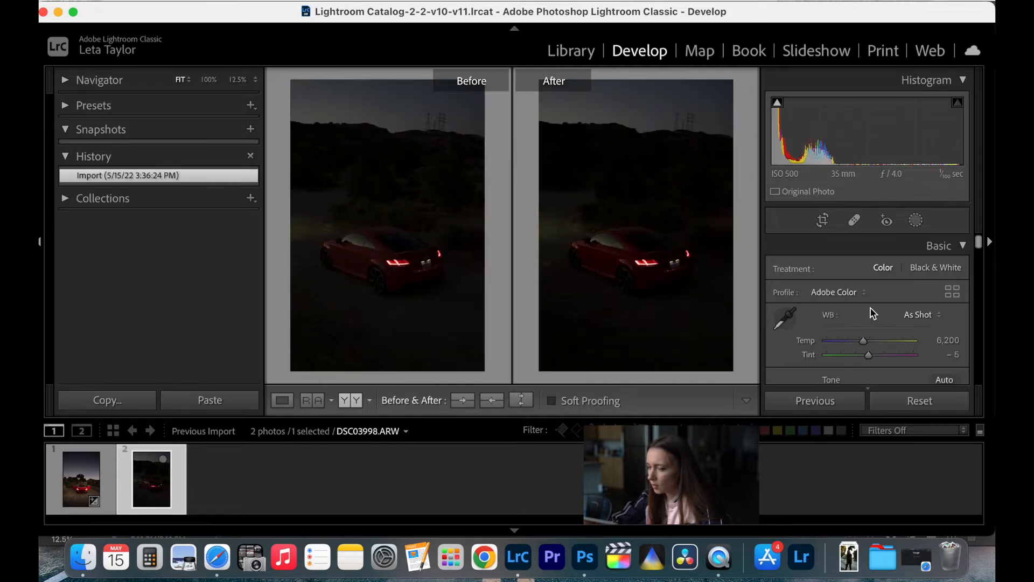
scroll(875, 318, "down", 5)
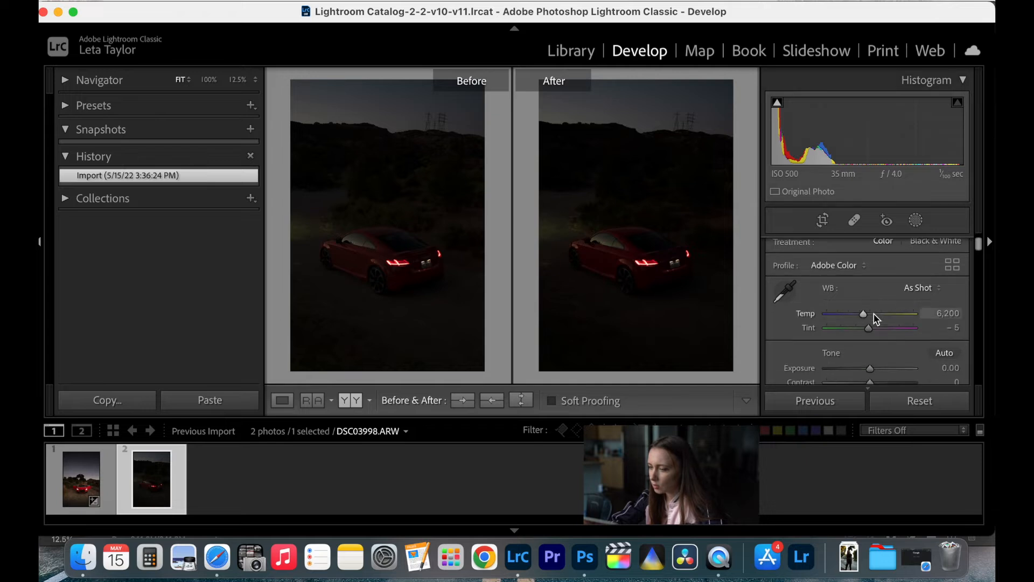
left_click_drag(868, 270, 891, 274)
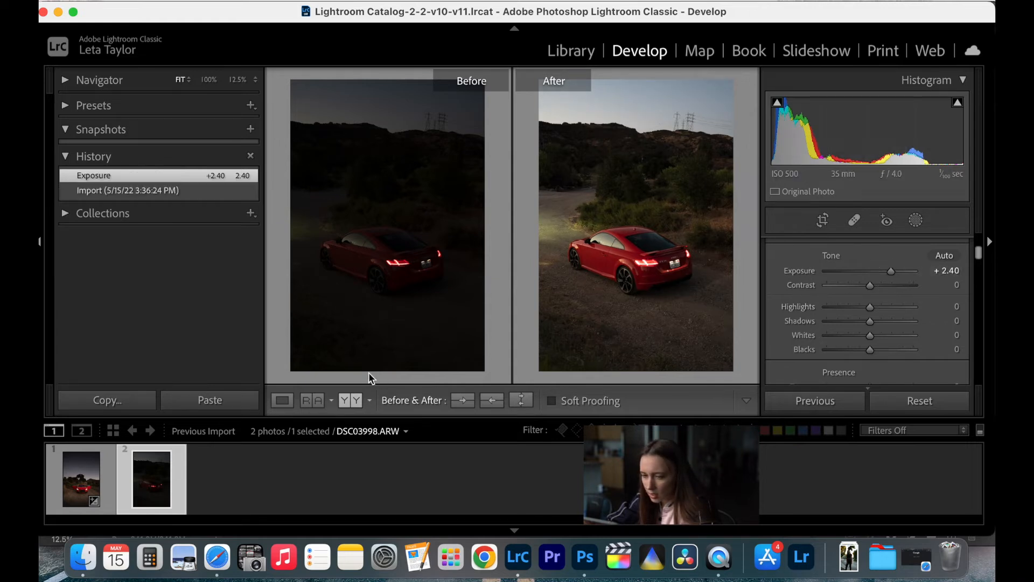
- Return to the single-photo view and zoom in on the rear of the red car
left_click(281, 402)
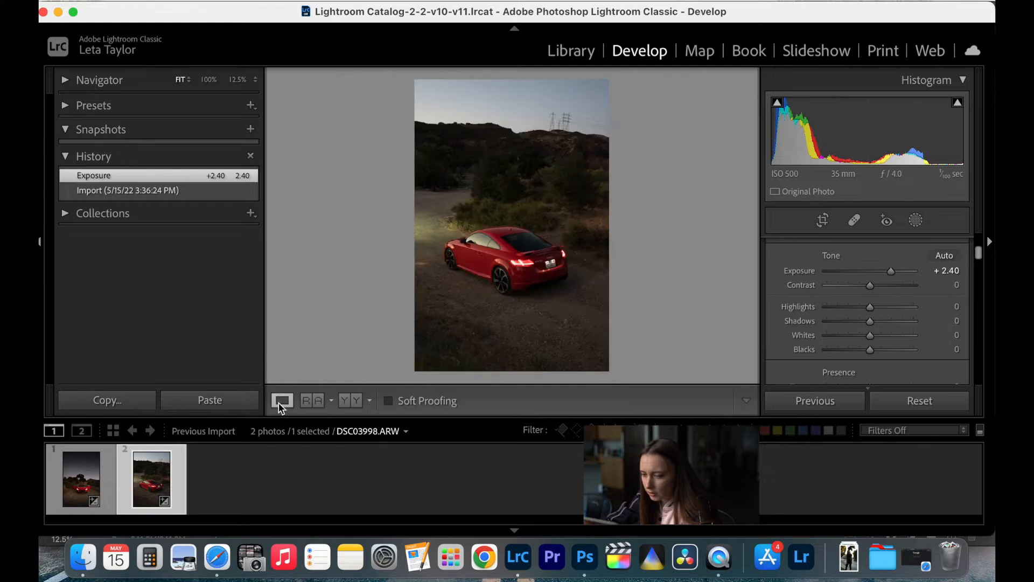
left_click(529, 281)
scroll(530, 279, "up", 5)
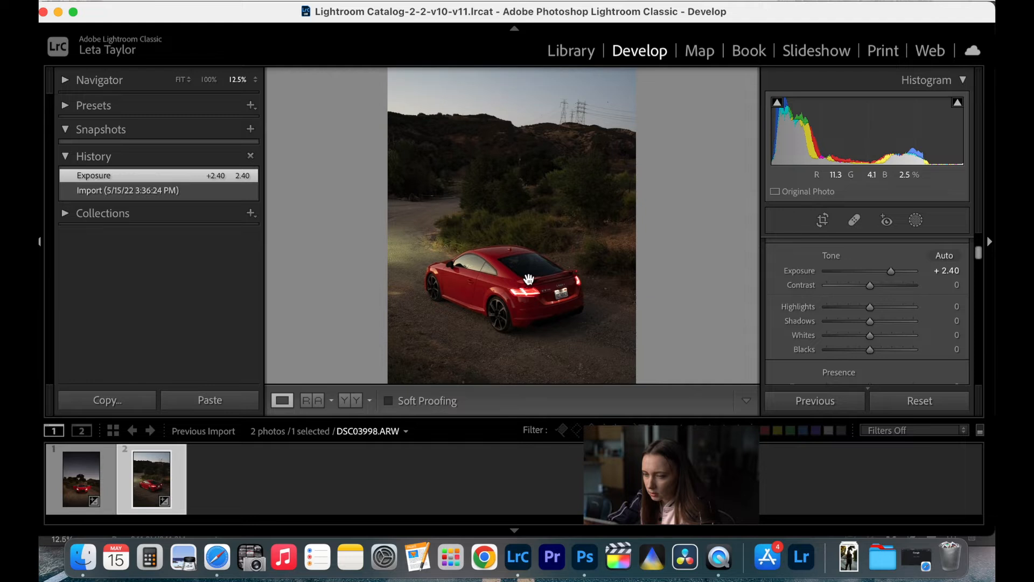
- Add a linear gradient mask from the photo's top edge down the sky to the bushes, with exposure -2.45
scroll(530, 279, "up", 2)
left_click(916, 220)
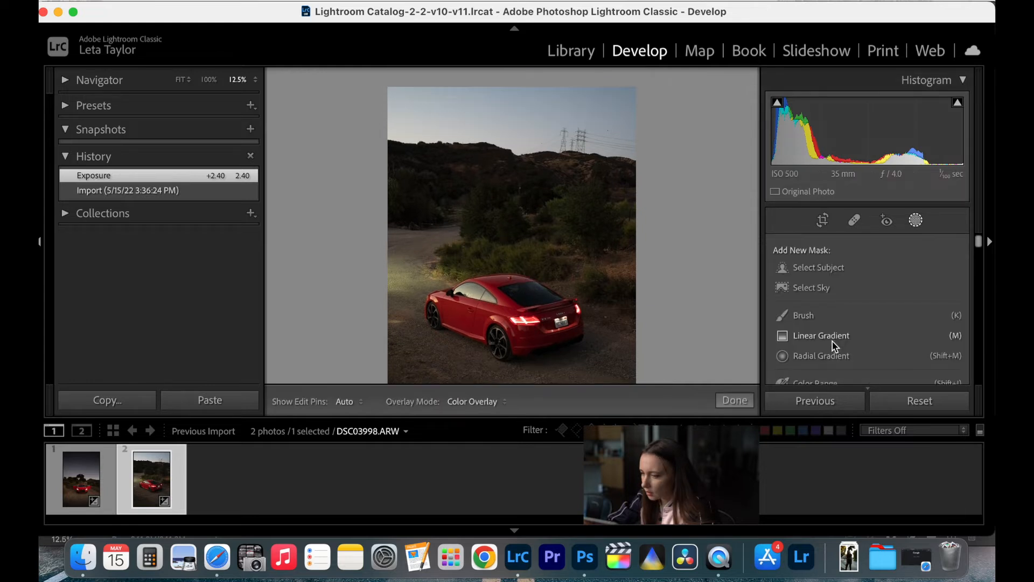
left_click(833, 339)
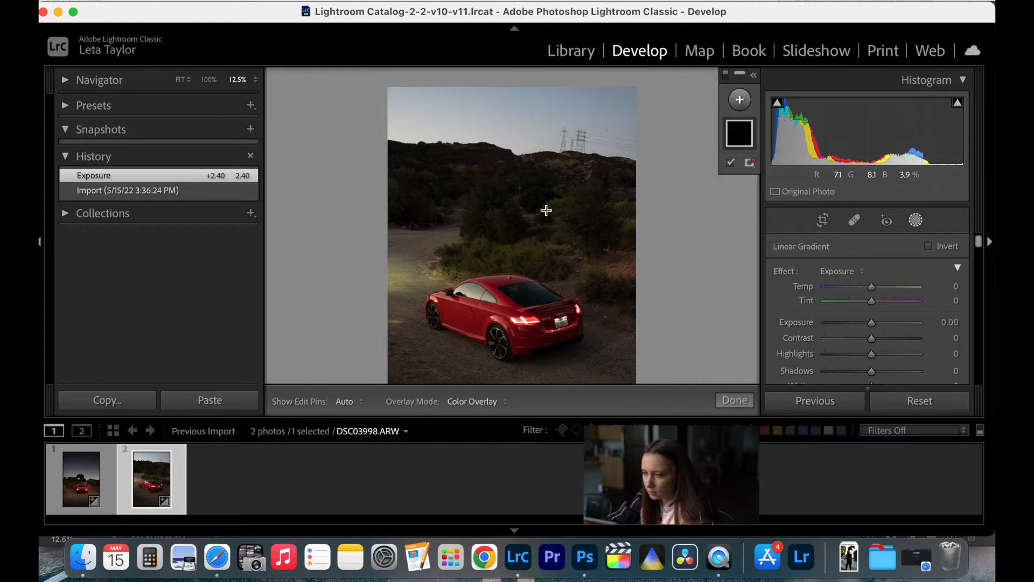
left_click_drag(513, 87, 511, 224)
left_click_drag(869, 324, 843, 335)
- Add a linear gradient mask from the photo's bottom edge up the road towards the car, lower its exposure, and finish the mask edit
scroll(608, 280, "down", 3)
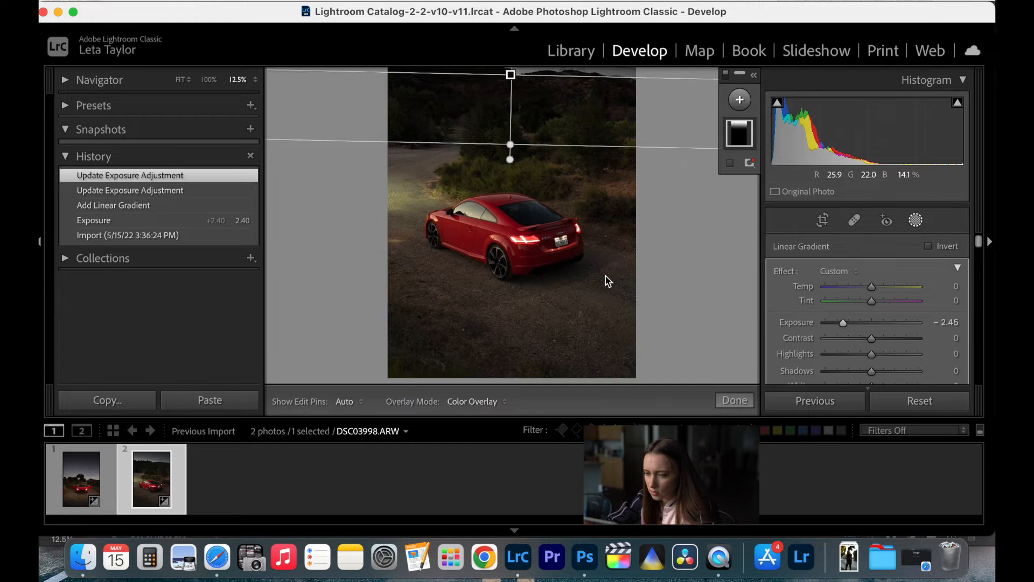
left_click(740, 99)
left_click(768, 195)
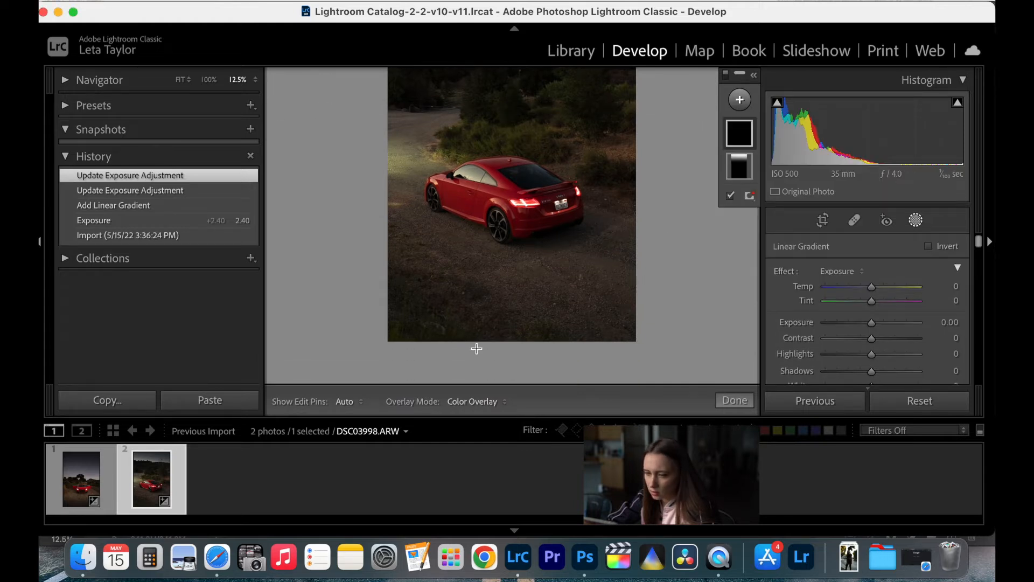
left_click_drag(451, 339, 480, 250)
left_click_drag(869, 323, 856, 324)
left_click_drag(481, 253, 498, 216)
left_click(734, 398)
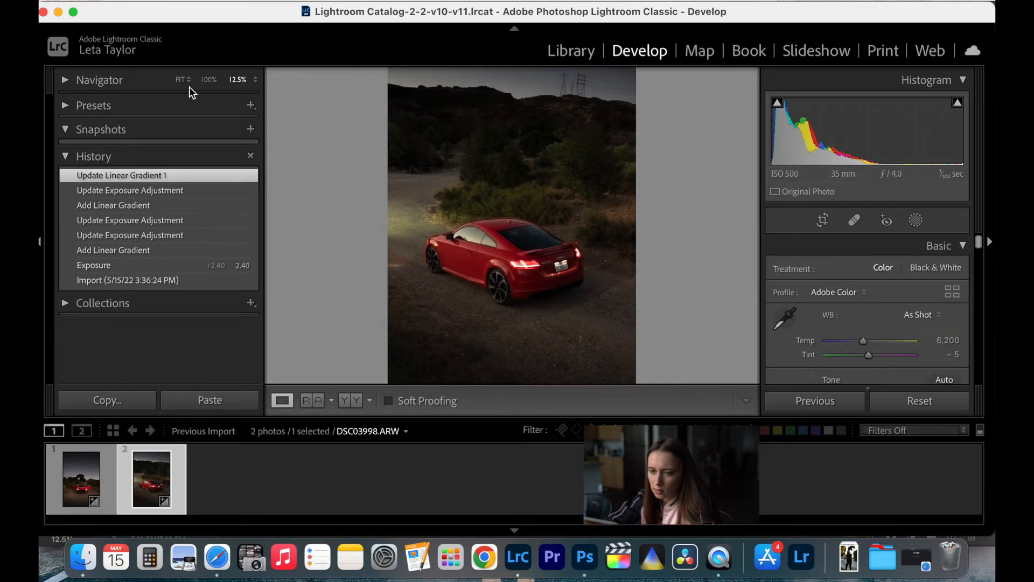
- Compare the before and after versions of the whole photo side by side and return to the single-photo view
left_click(183, 80)
left_click(352, 400)
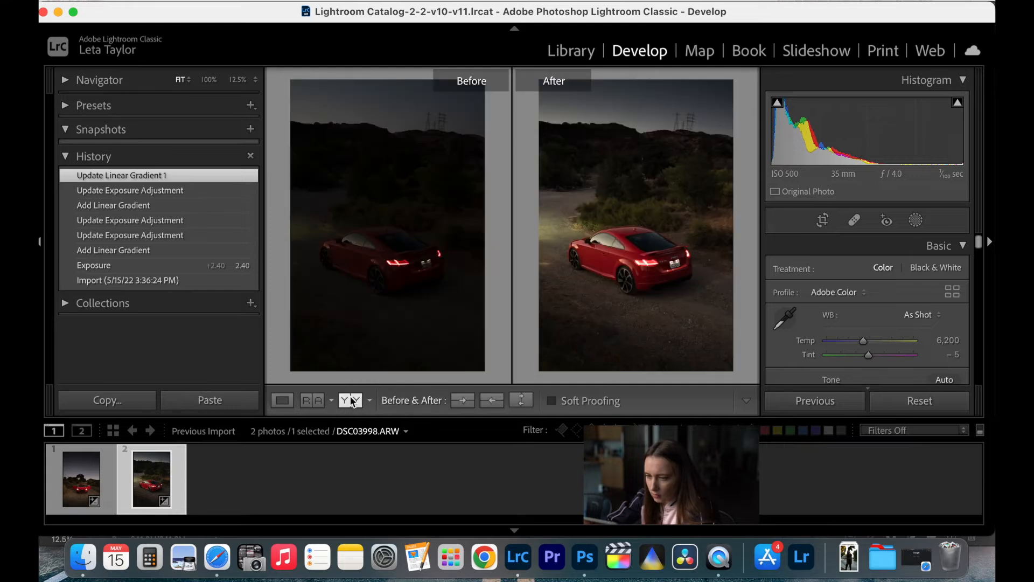
left_click(281, 402)
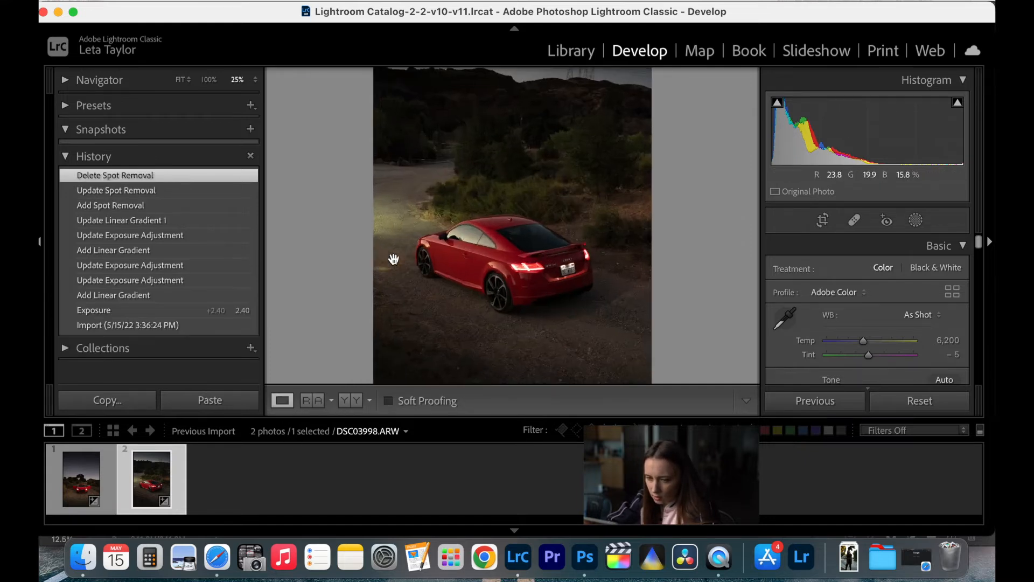
- Heal the patch of gravel at the photo's edge near the front wheel with size 76, sampling from the gravel just below it
key("super+equal")
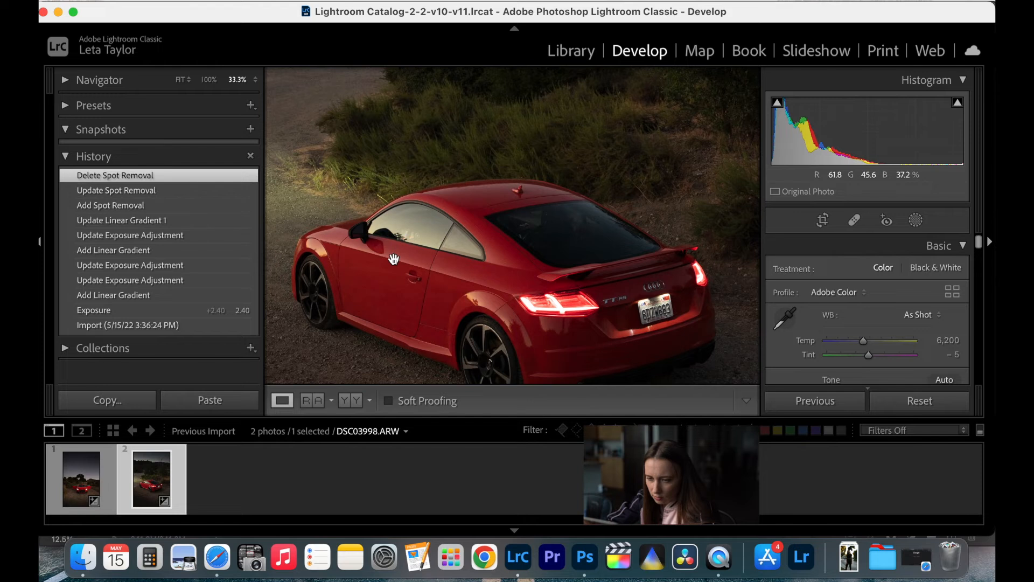
scroll(394, 259, "left", 5)
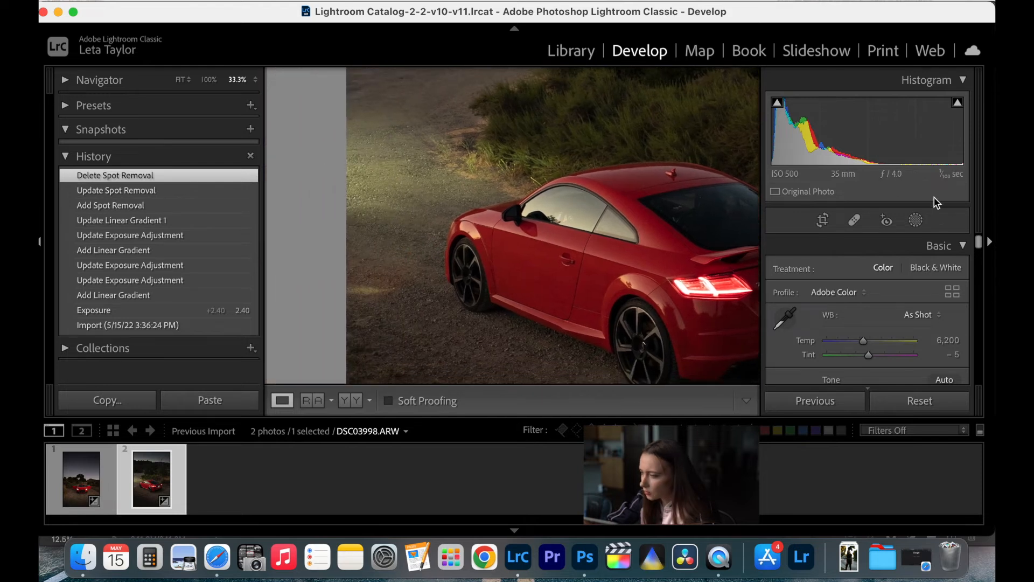
left_click(918, 221)
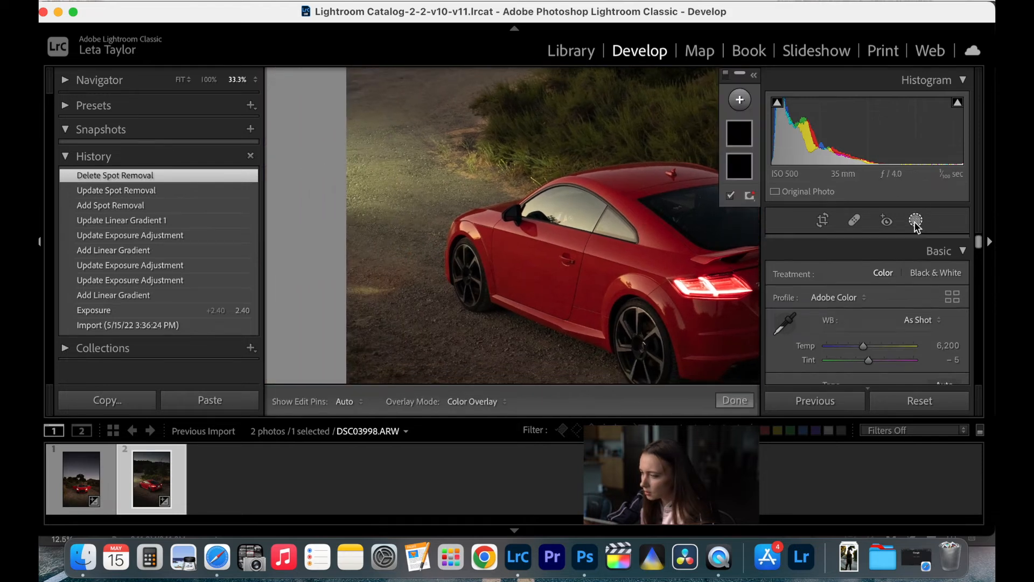
left_click(855, 220)
scroll(379, 287, "down", 1)
left_click_drag(384, 287, 350, 291)
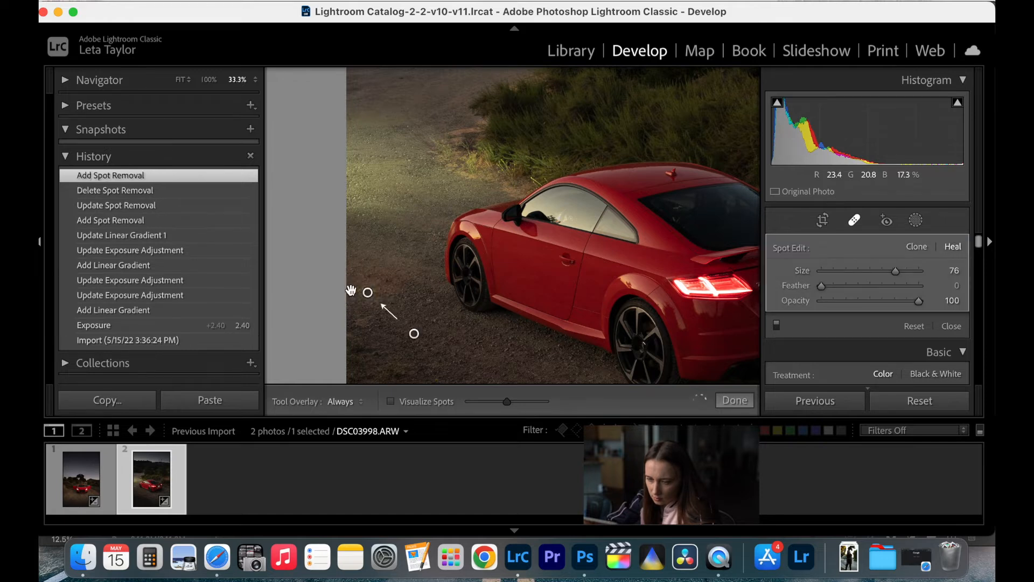
left_click_drag(416, 336, 417, 328)
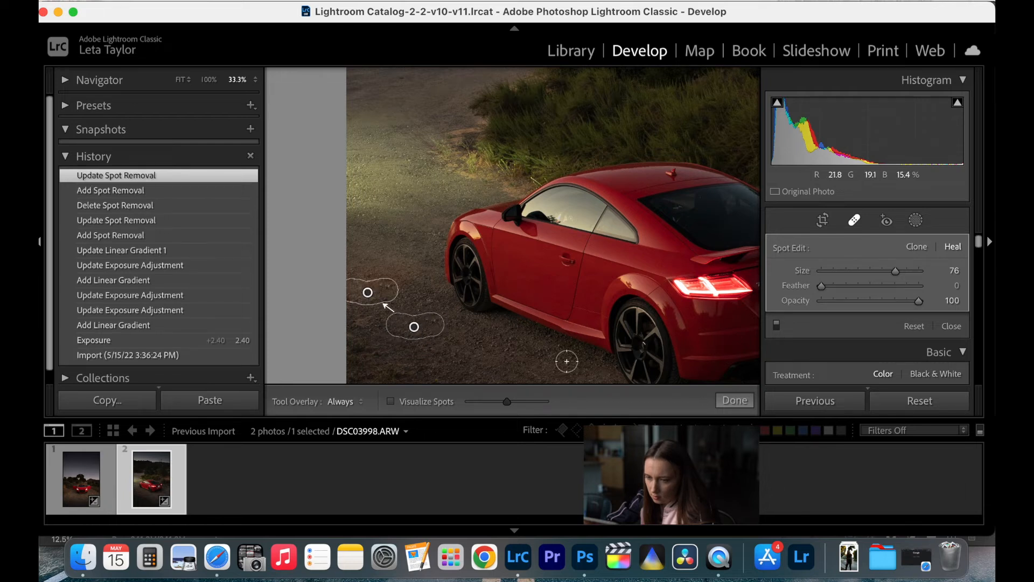
left_click(735, 400)
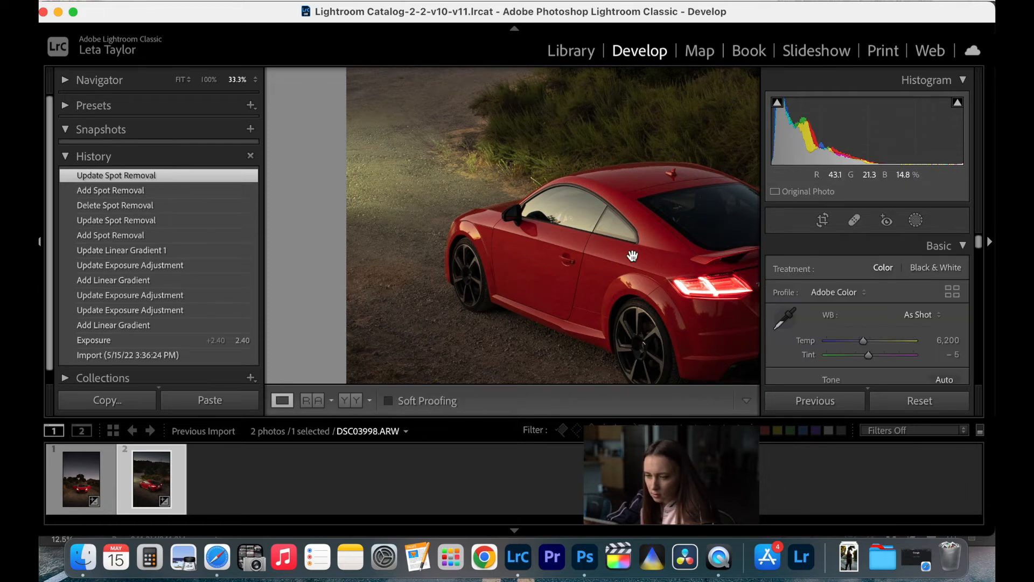
- Examine the car and the surrounding road at several zoom levels, ending with the whole photo in view
key("super+minus")
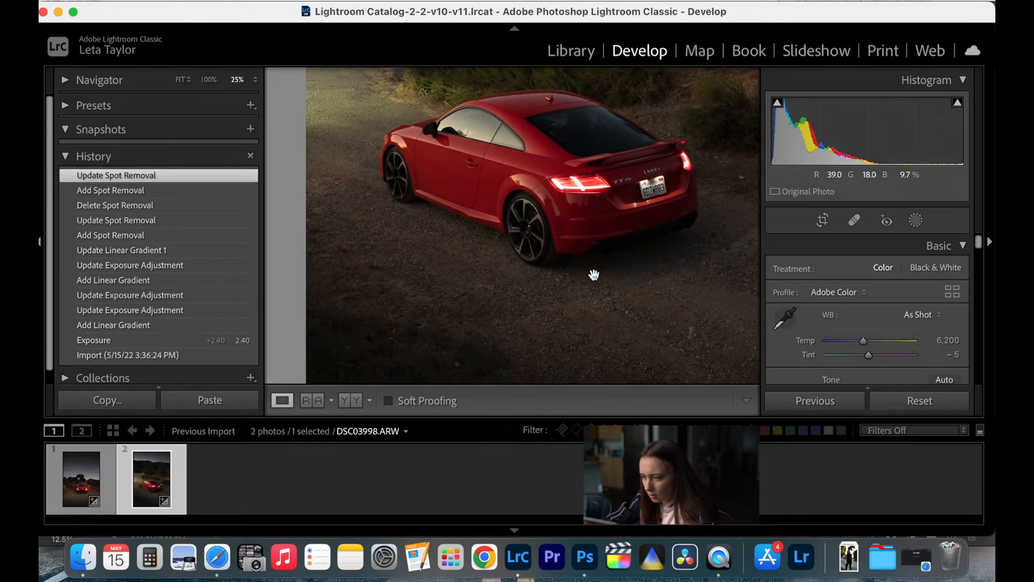
scroll(594, 275, "up", 4)
scroll(594, 275, "down", 5)
key("super+minus")
key("super+minus")
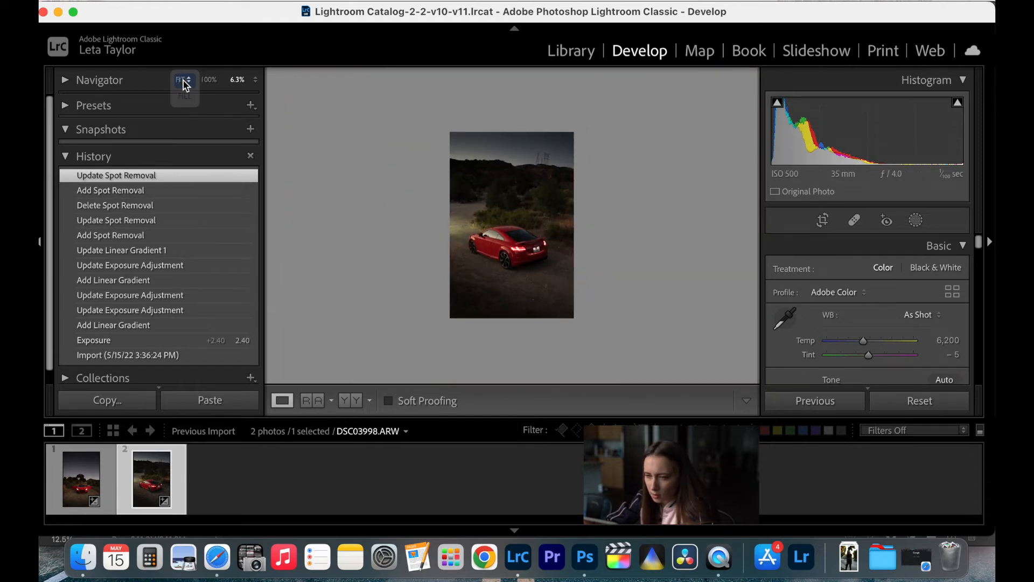
left_click(182, 80)
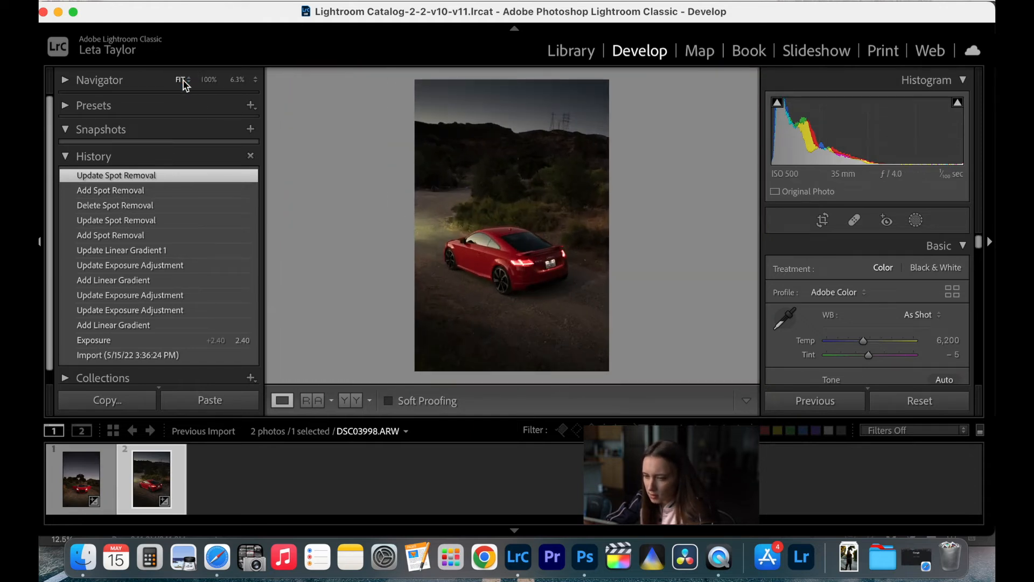
- Paint a brush mask over the red car's side and rear bodywork and set its exposure to 0.79
left_click(467, 299)
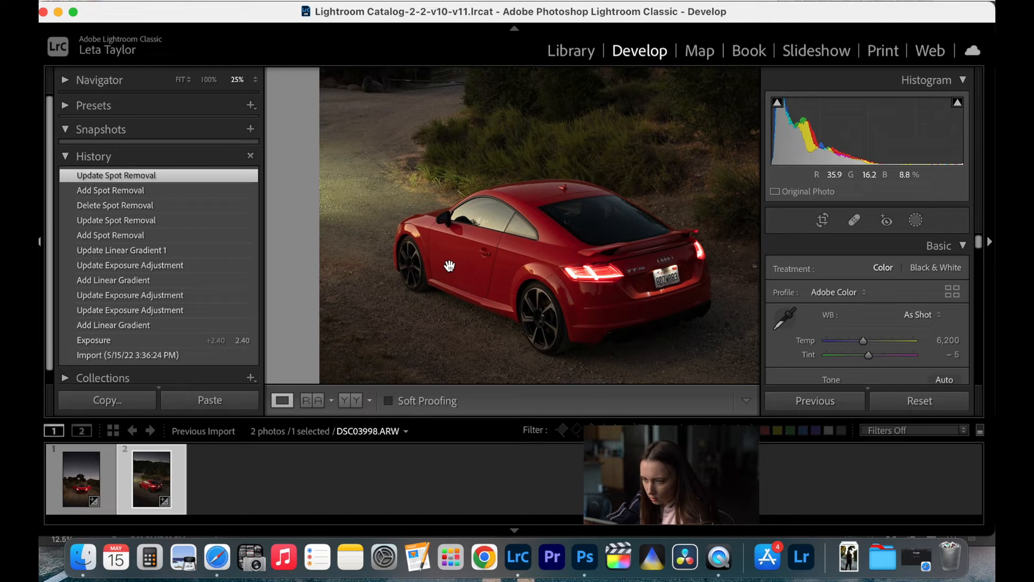
left_click(917, 220)
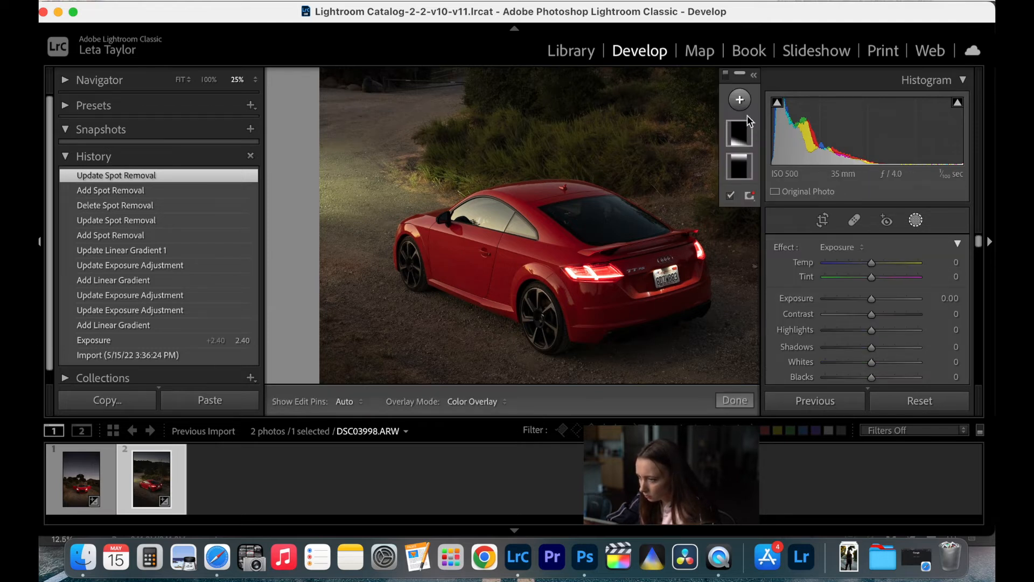
left_click(740, 101)
left_click(765, 176)
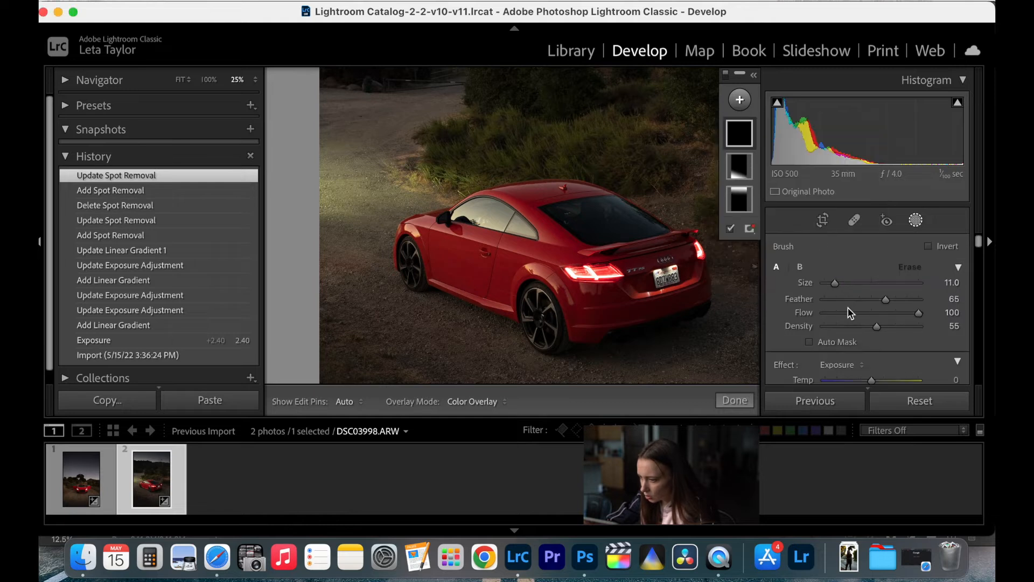
left_click(847, 364)
left_click(847, 365)
scroll(854, 329, "down", 4)
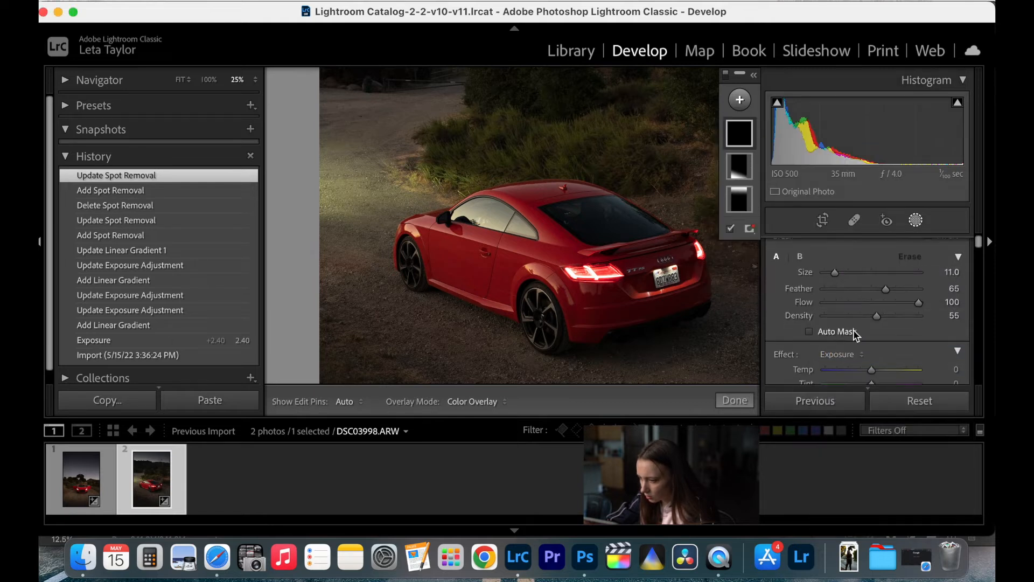
left_click_drag(872, 332, 878, 333)
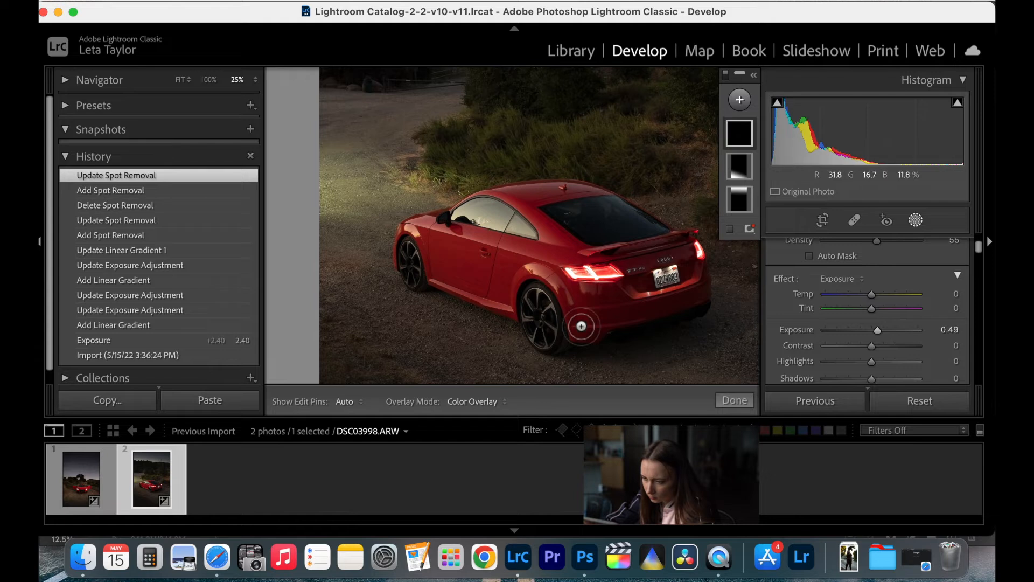
key("h")
mouse_move(606, 310)
left_mouse_down()
mouse_move(588, 325)
mouse_move(625, 301)
mouse_move(620, 309)
mouse_move(646, 300)
mouse_move(620, 311)
mouse_move(681, 292)
mouse_move(690, 266)
mouse_move(693, 288)
mouse_move(679, 238)
mouse_move(655, 260)
mouse_move(666, 276)
mouse_move(631, 270)
mouse_move(624, 305)
mouse_move(574, 291)
mouse_move(598, 305)
mouse_move(558, 279)
mouse_move(555, 255)
mouse_move(619, 255)
mouse_move(628, 267)
mouse_move(661, 244)
mouse_move(578, 207)
mouse_move(613, 229)
mouse_move(563, 241)
mouse_move(532, 208)
mouse_move(510, 203)
mouse_move(581, 204)
mouse_move(542, 257)
mouse_move(496, 279)
mouse_move(500, 308)
mouse_move(436, 269)
mouse_move(496, 269)
mouse_move(433, 247)
mouse_move(430, 258)
mouse_move(425, 235)
mouse_move(525, 258)
mouse_move(467, 263)
mouse_move(418, 246)
mouse_move(431, 249)
mouse_move(435, 267)
mouse_move(499, 287)
mouse_move(522, 271)
mouse_move(552, 276)
mouse_move(449, 251)
mouse_move(437, 227)
mouse_move(411, 238)
mouse_move(462, 254)
mouse_move(550, 239)
left_mouse_up()
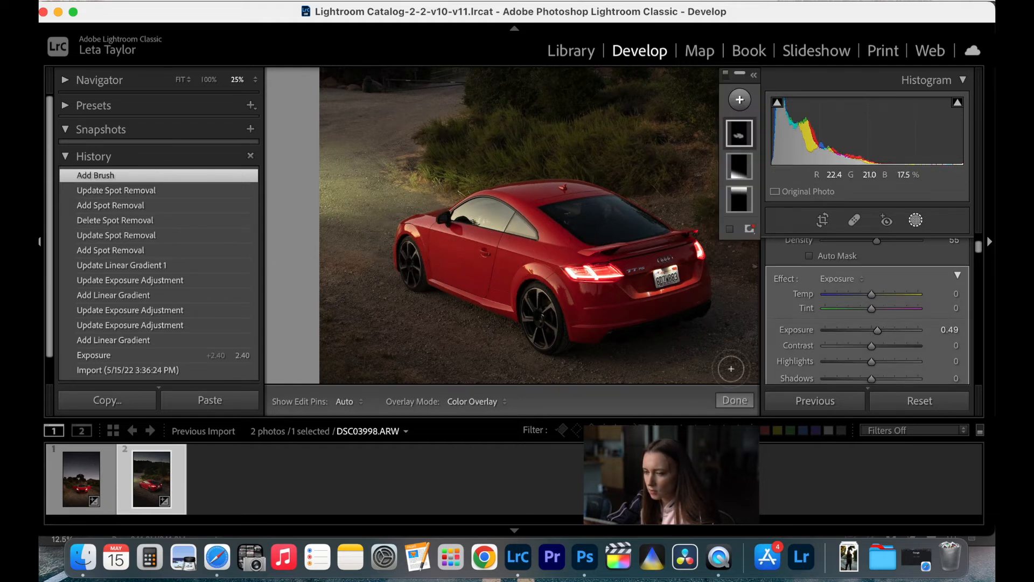
scroll(882, 330, "down", 1)
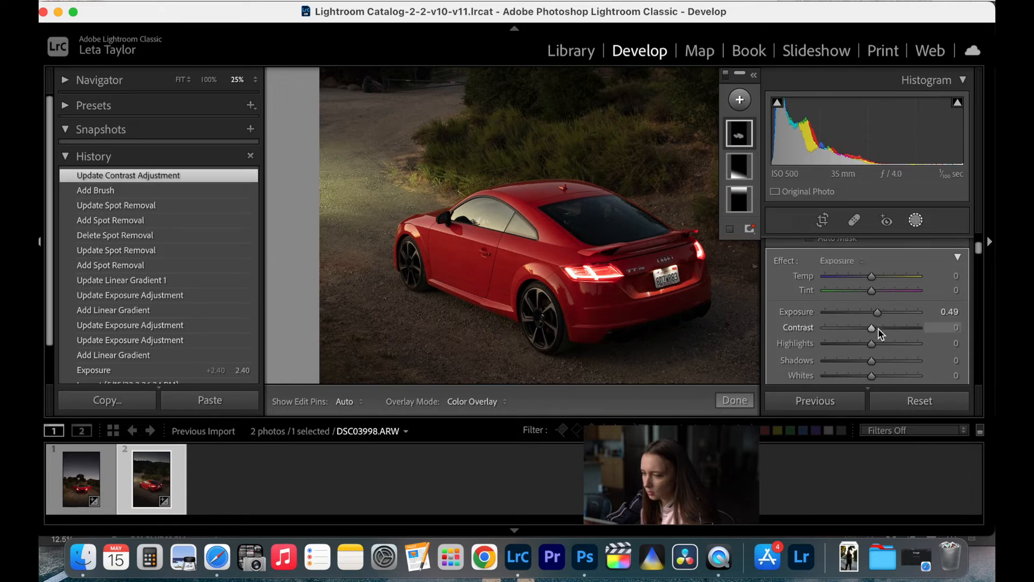
left_click_drag(878, 313, 882, 316)
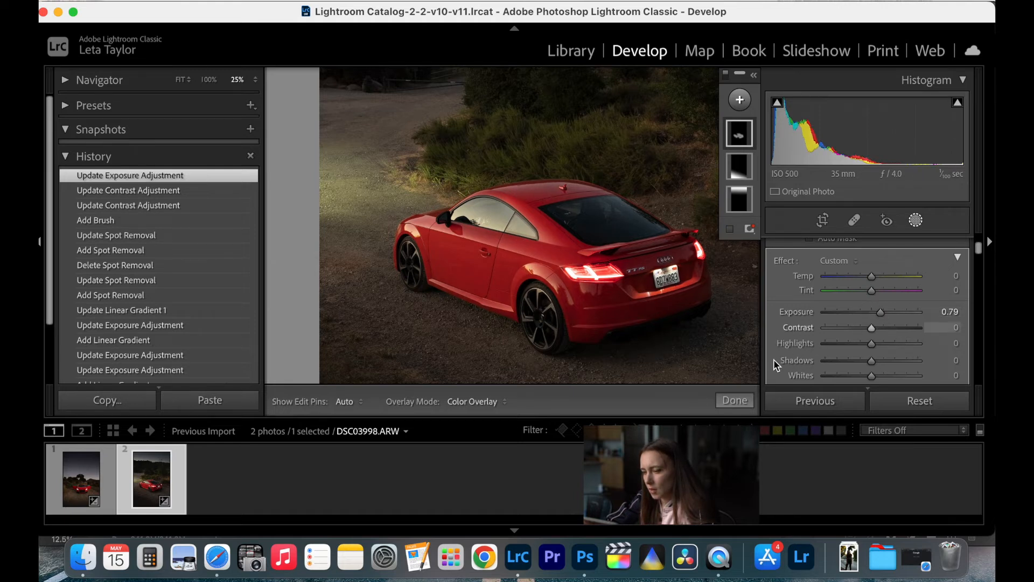
- Paint a new brush mask over the car's side windows, set its exposure to -2.18, and finish the mask edit
left_click(740, 101)
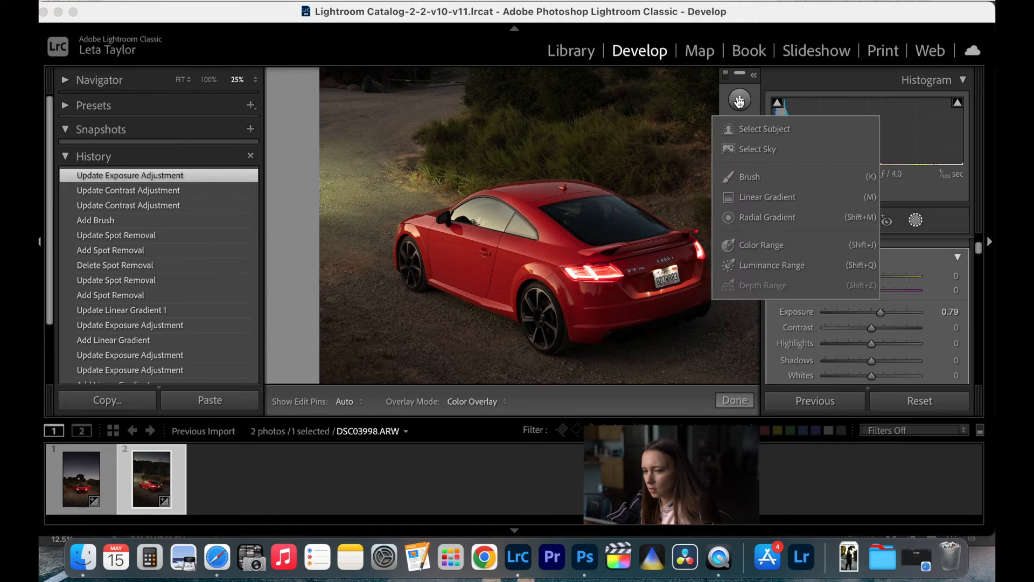
left_click(762, 177)
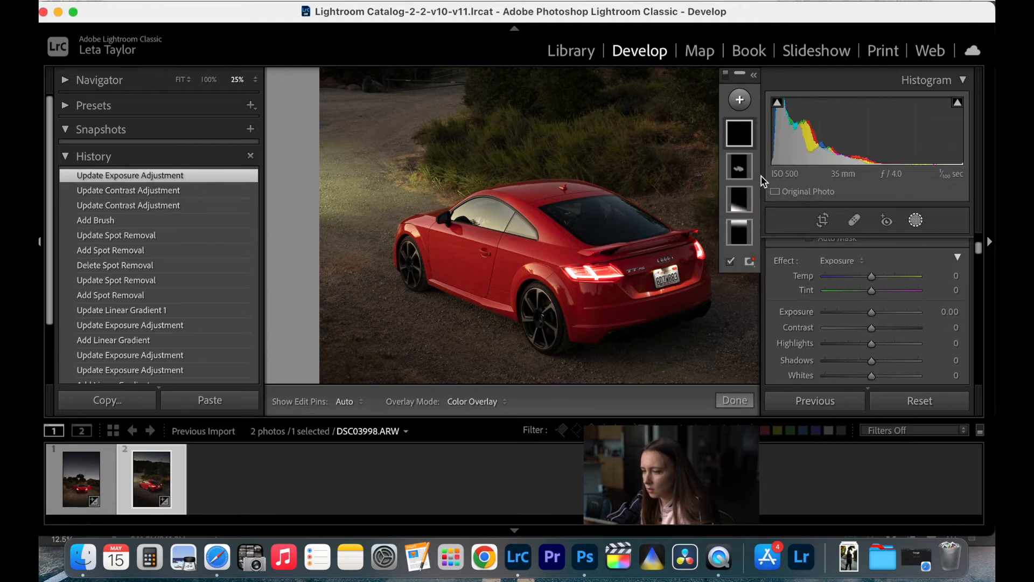
left_click(860, 261)
left_click(856, 261)
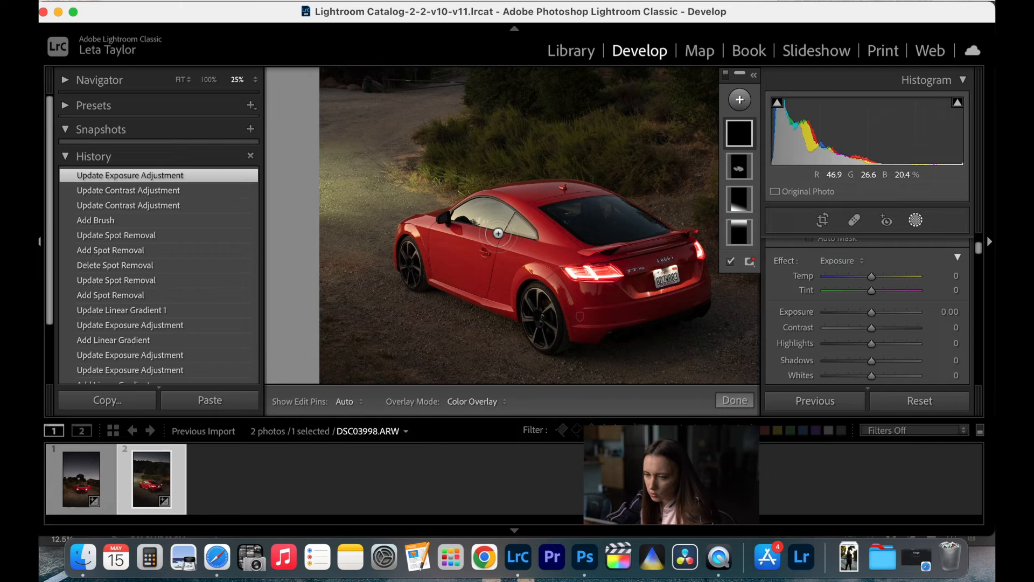
mouse_move(458, 217)
left_mouse_down()
mouse_move(479, 202)
mouse_move(460, 214)
mouse_move(534, 235)
mouse_move(484, 203)
mouse_move(482, 214)
mouse_move(507, 220)
mouse_move(488, 206)
mouse_move(499, 208)
mouse_move(526, 232)
mouse_move(484, 221)
mouse_move(511, 213)
left_mouse_up()
left_click_drag(870, 313, 842, 325)
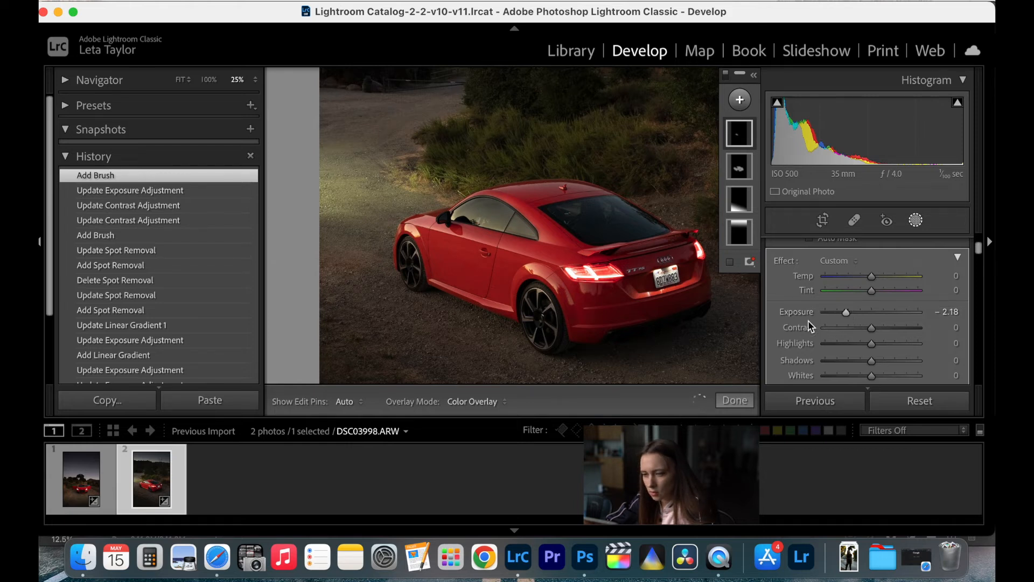
left_click_drag(844, 326, 844, 326)
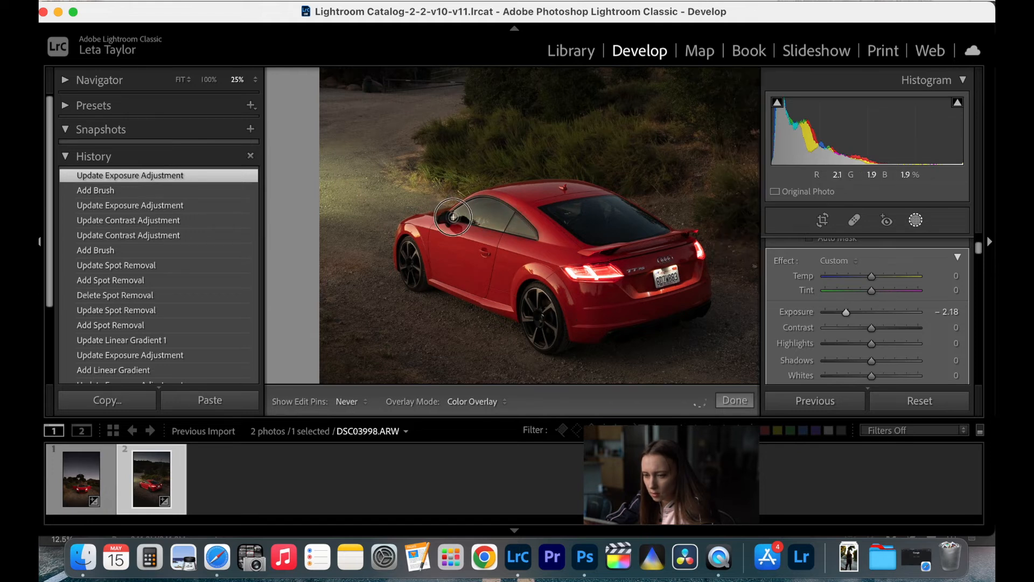
left_click(467, 218)
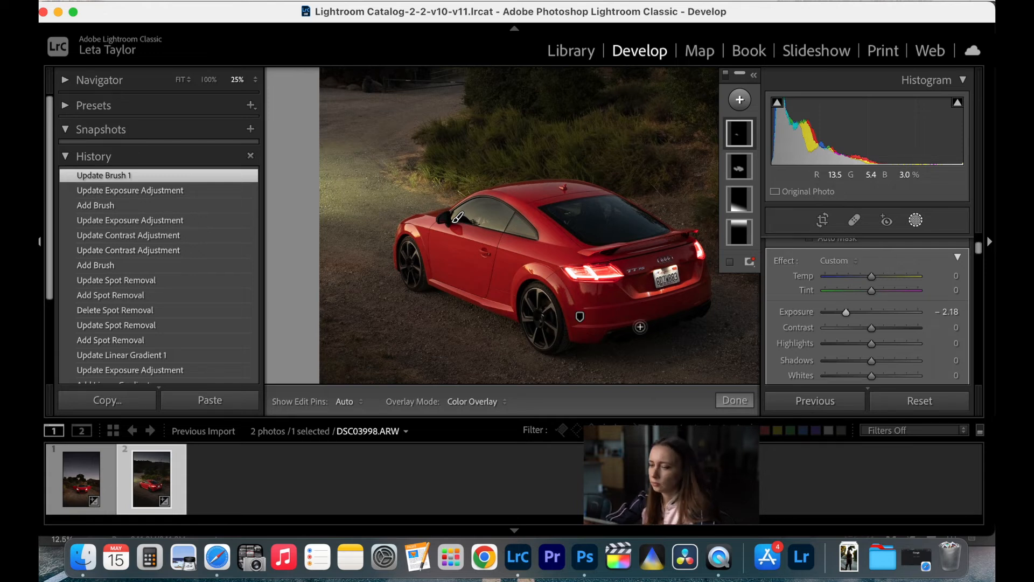
left_click(734, 399)
- Set the photo's red saturation to +25 and red luminance to +3
scroll(856, 318, "down", 8)
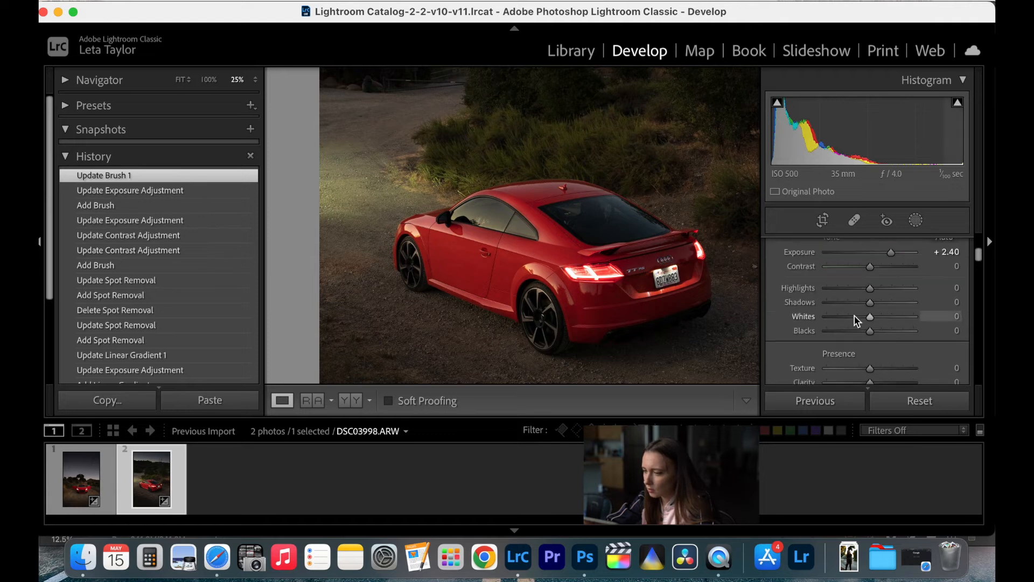
scroll(854, 316, "down", 5)
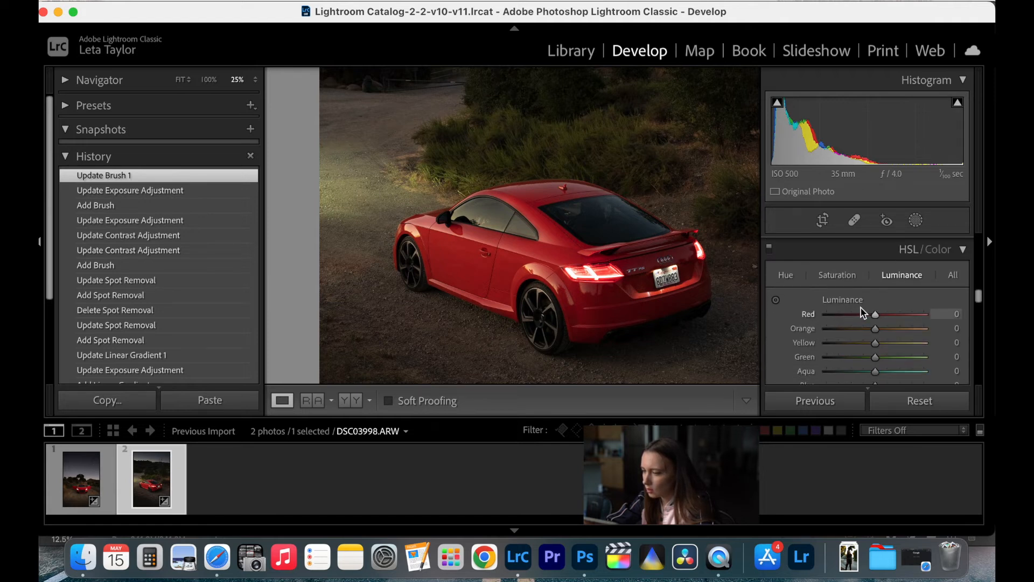
left_click(844, 277)
mouse_move(876, 314)
left_mouse_down()
mouse_move(902, 318)
mouse_move(879, 316)
left_mouse_up()
left_click(893, 278)
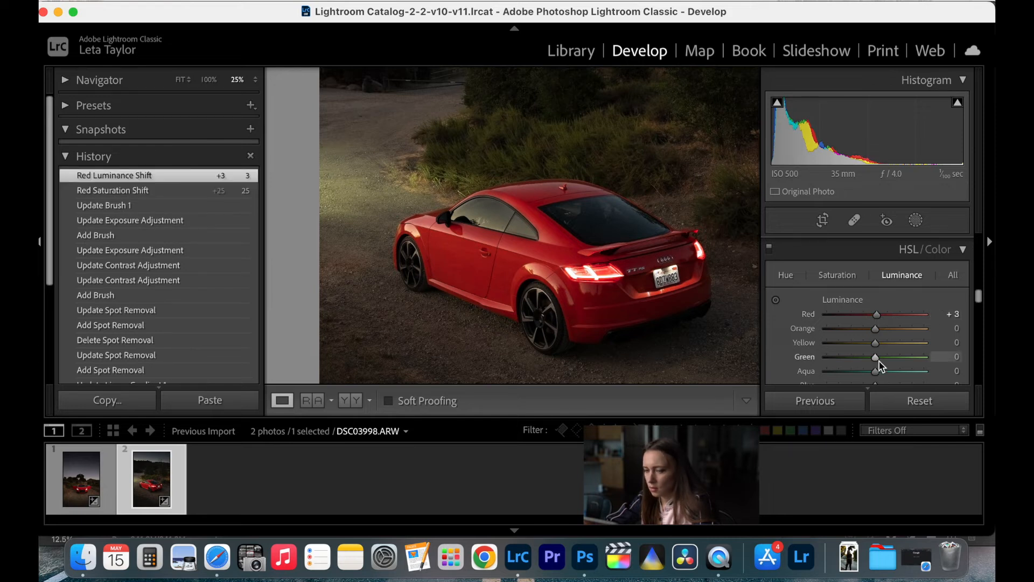
- Fit the finished photo in the view and show its before and after versions side by side
left_click(181, 80)
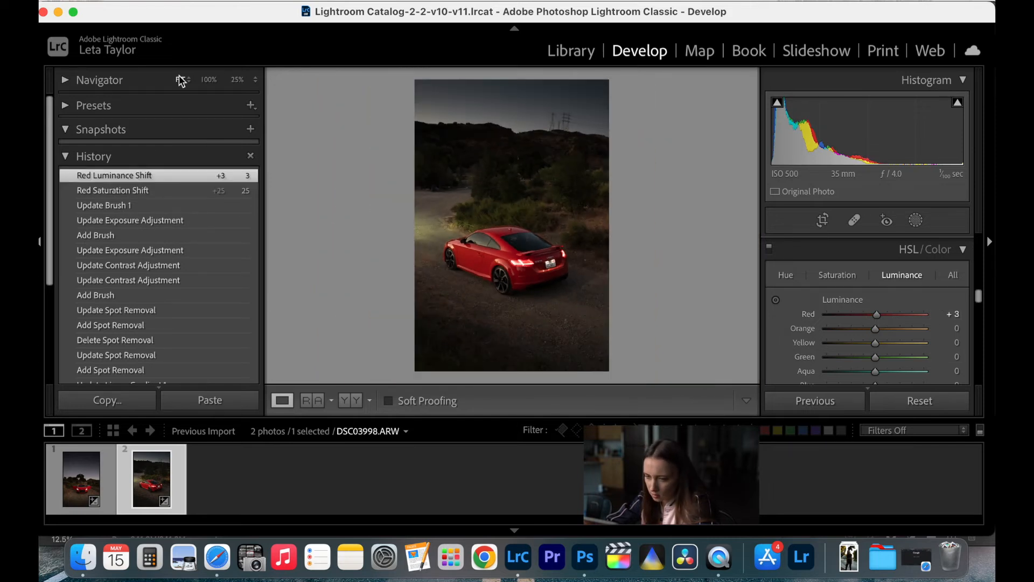
left_click(349, 402)
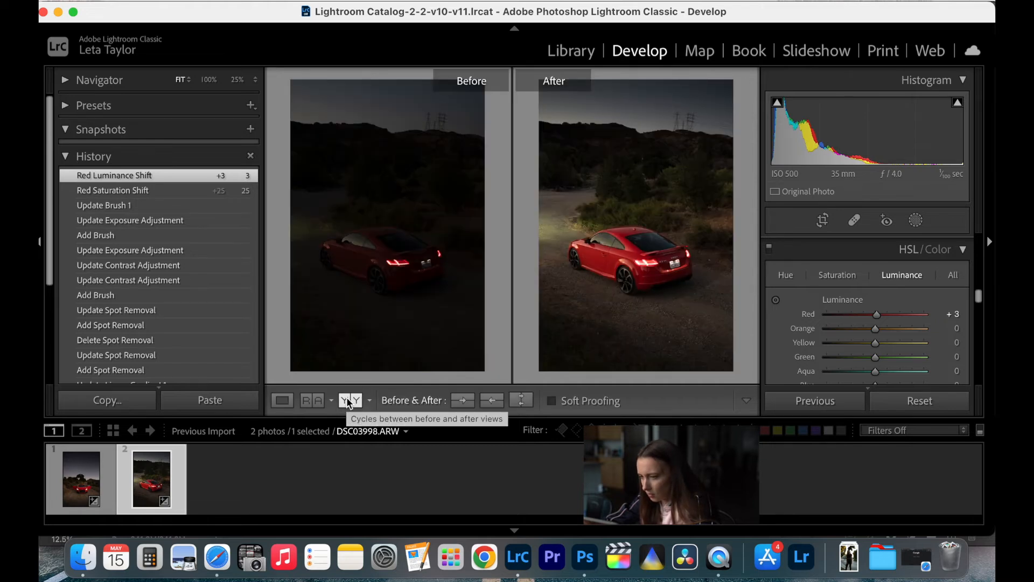
- Set the exposure of the car bodywork's brush mask to 0.60 and finish the mask edit
left_click(282, 401)
left_click(531, 262)
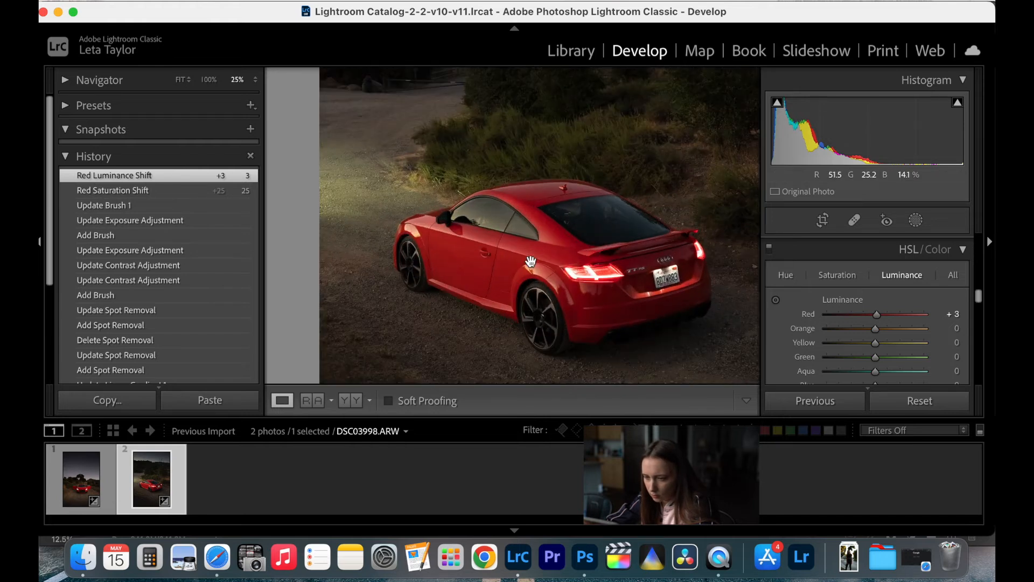
scroll(531, 262, "right", 2)
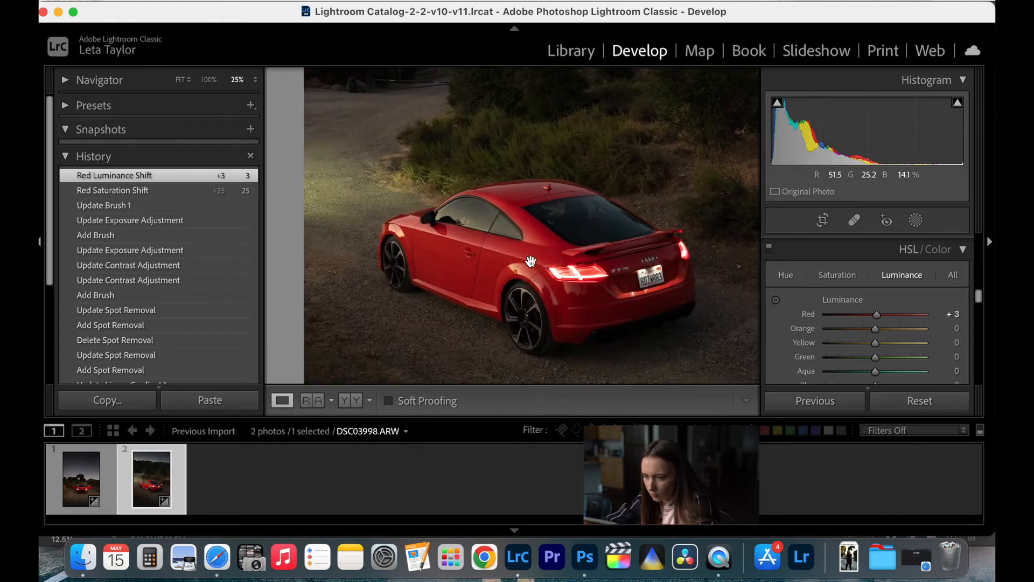
left_click(916, 221)
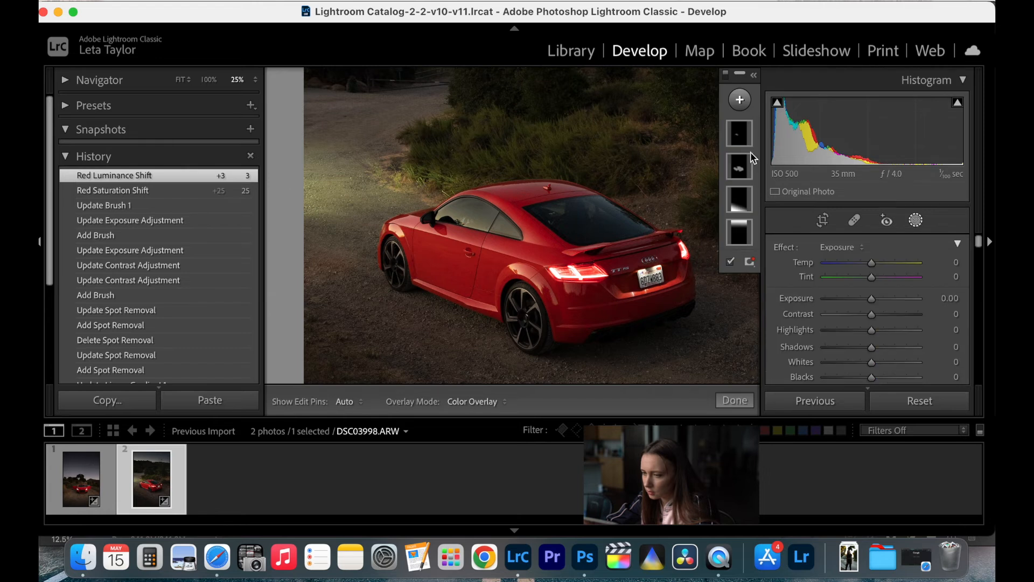
left_click(741, 168)
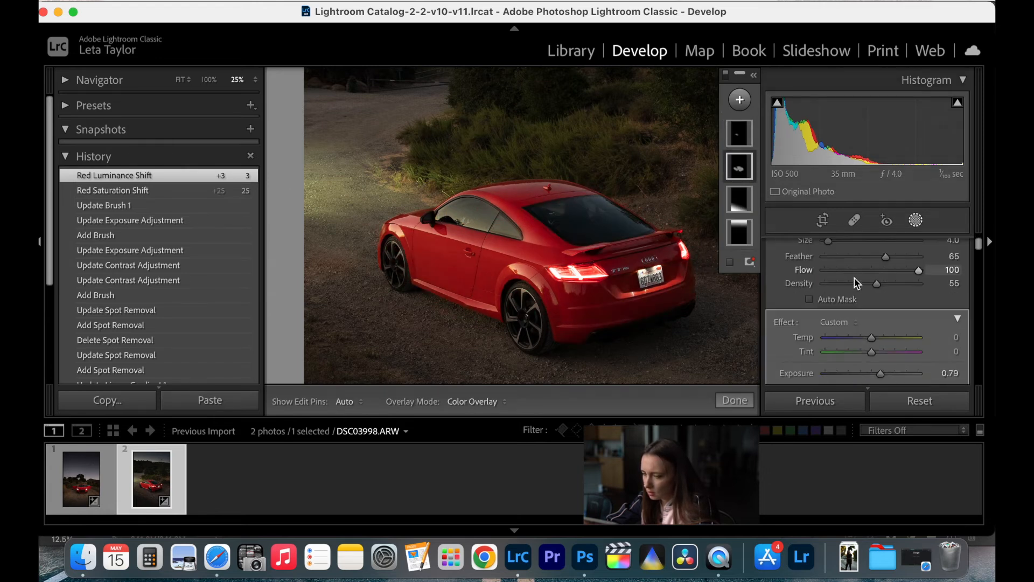
scroll(877, 331, "down", 2)
left_click_drag(881, 355, 879, 357)
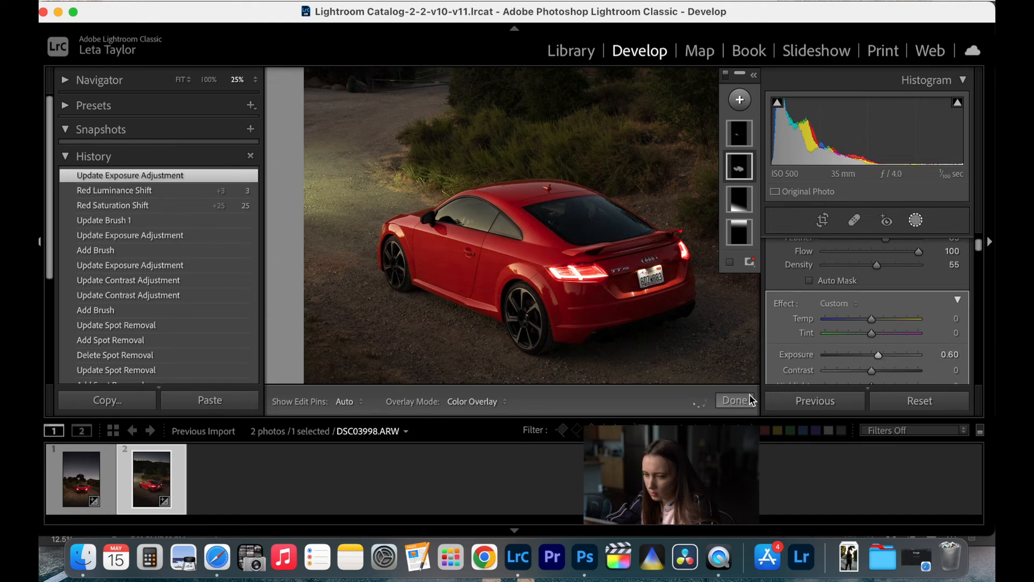
left_click(735, 400)
- Set the whole photo's white balance temperature to 6,420 and show its before and after versions side by side
left_click(180, 81)
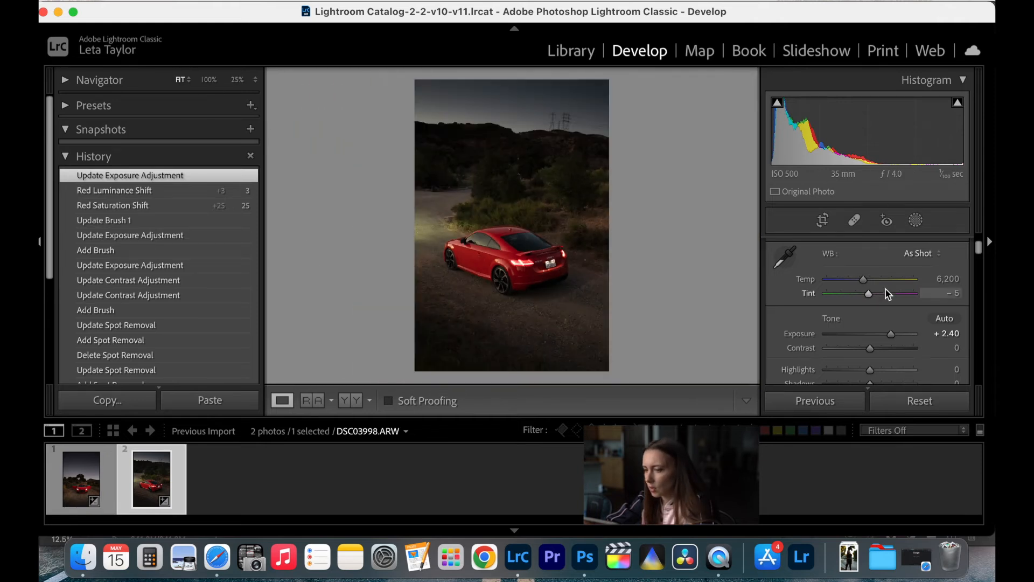
left_click_drag(864, 282, 865, 282)
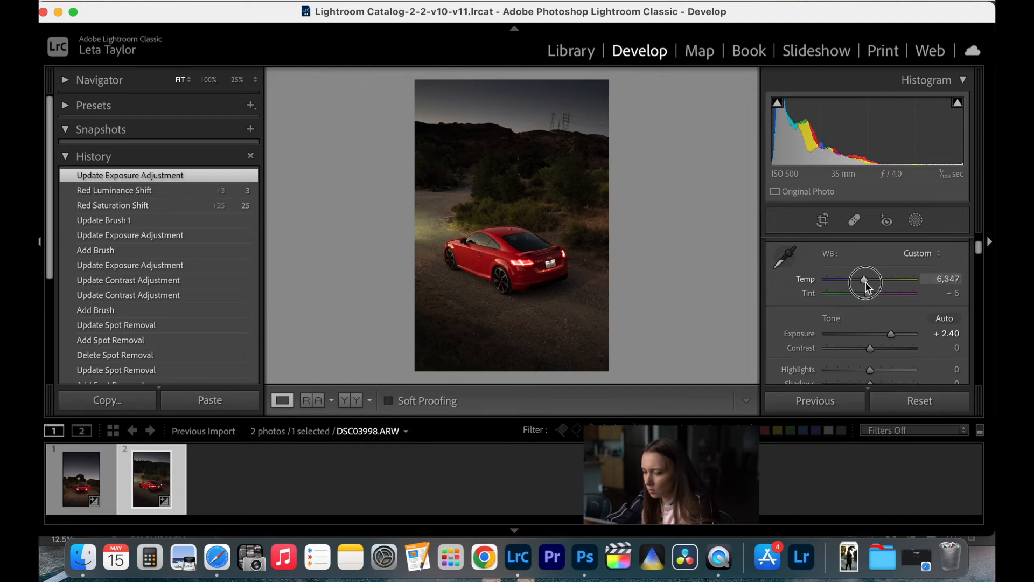
left_click_drag(865, 283, 866, 282)
left_click(341, 405)
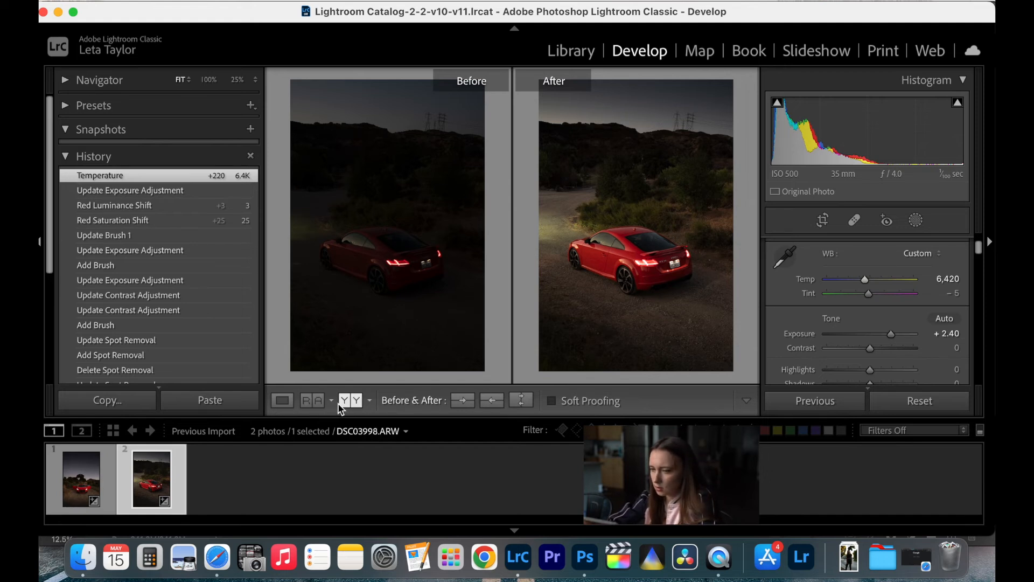
- Use the front-view car photo as the reference photo and set the active photo's tint to +4
left_click(312, 401)
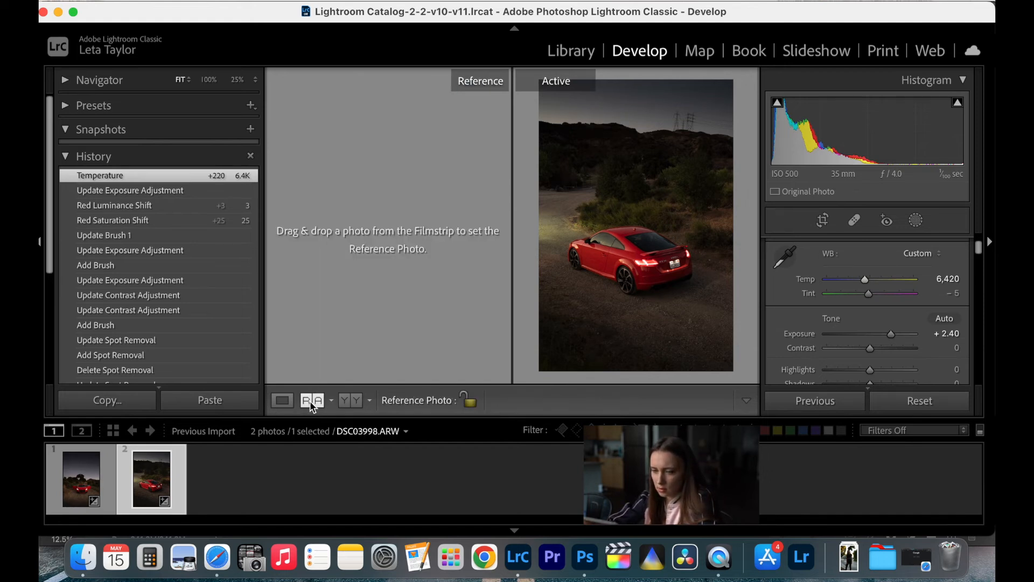
left_click_drag(81, 477, 353, 231)
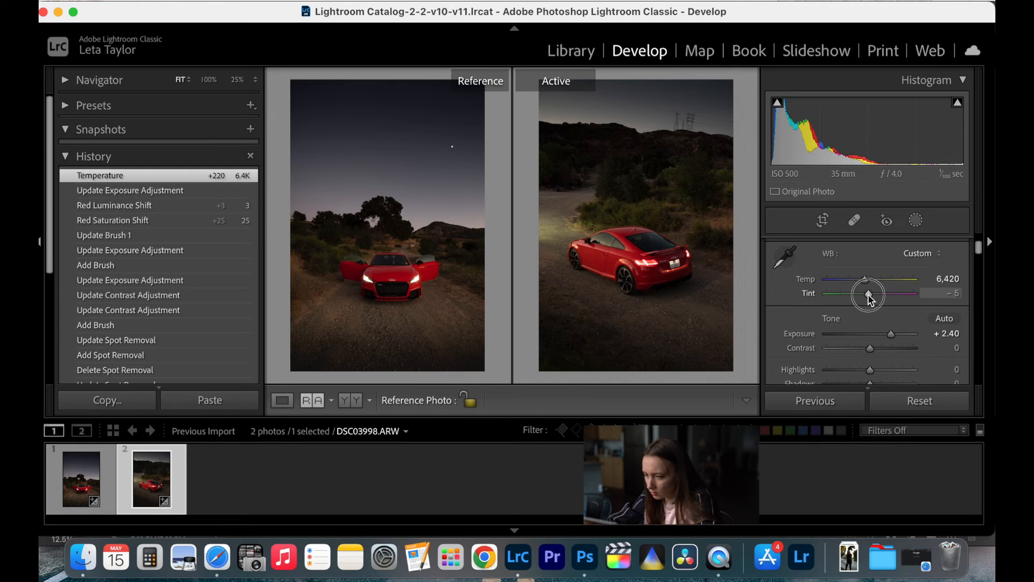
left_click_drag(872, 294, 872, 296)
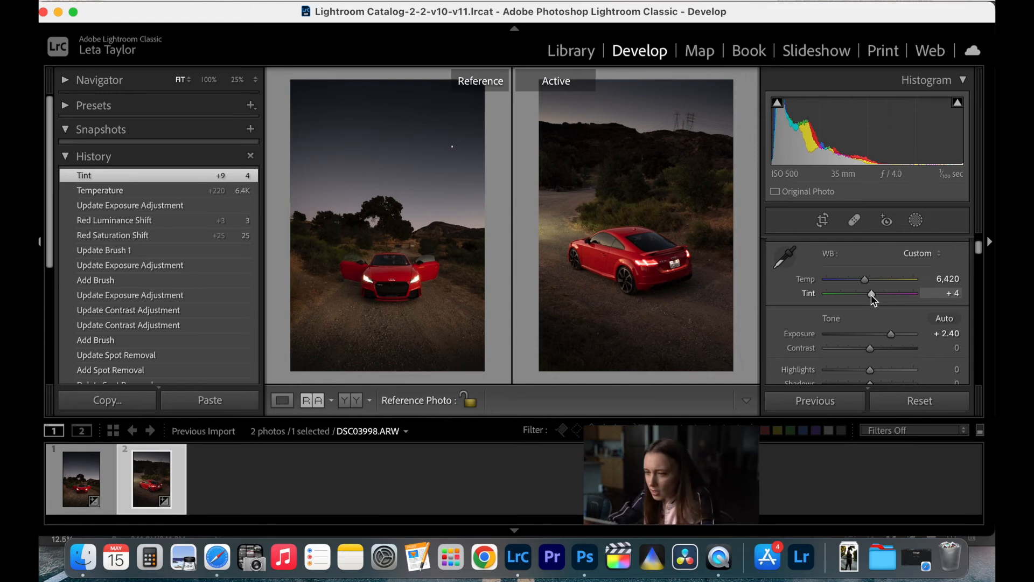
- Set the active photo's blue saturation to +24 and purple saturation to +8
scroll(881, 334, "down", 10)
scroll(880, 335, "down", 10)
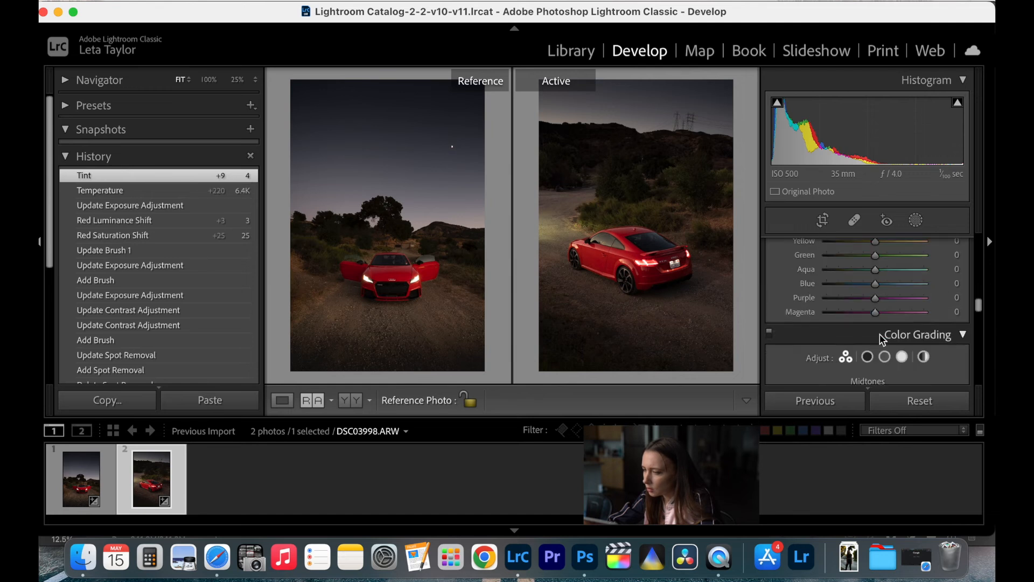
scroll(878, 337, "up", 2)
left_click(841, 256)
scroll(877, 329, "down", 2)
scroll(876, 329, "down", 1)
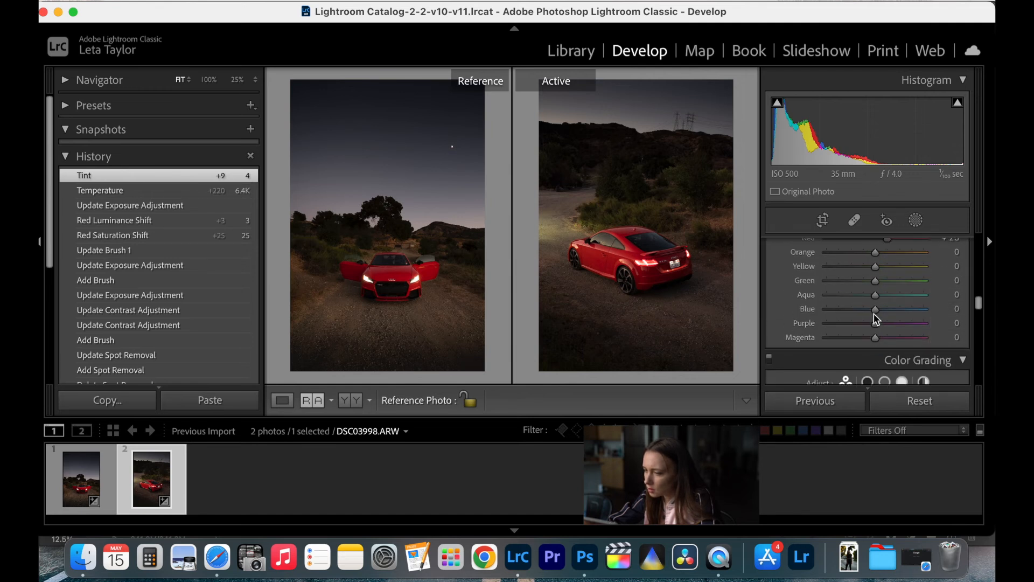
mouse_move(873, 309)
left_mouse_down()
mouse_move(856, 312)
mouse_move(924, 312)
mouse_move(884, 321)
left_mouse_up()
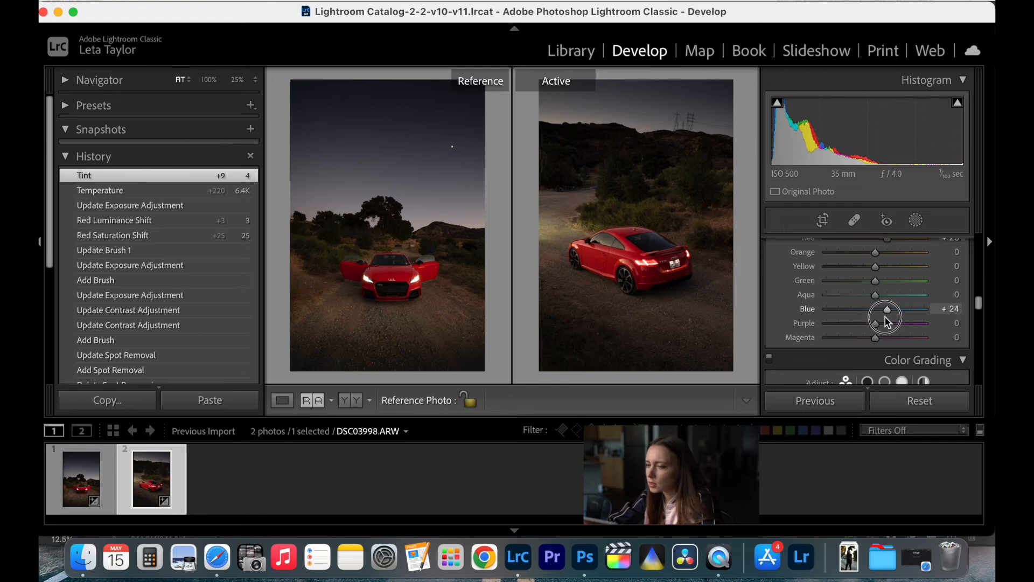
mouse_move(880, 325)
left_mouse_down()
mouse_move(854, 329)
mouse_move(898, 327)
mouse_move(885, 334)
left_mouse_up()
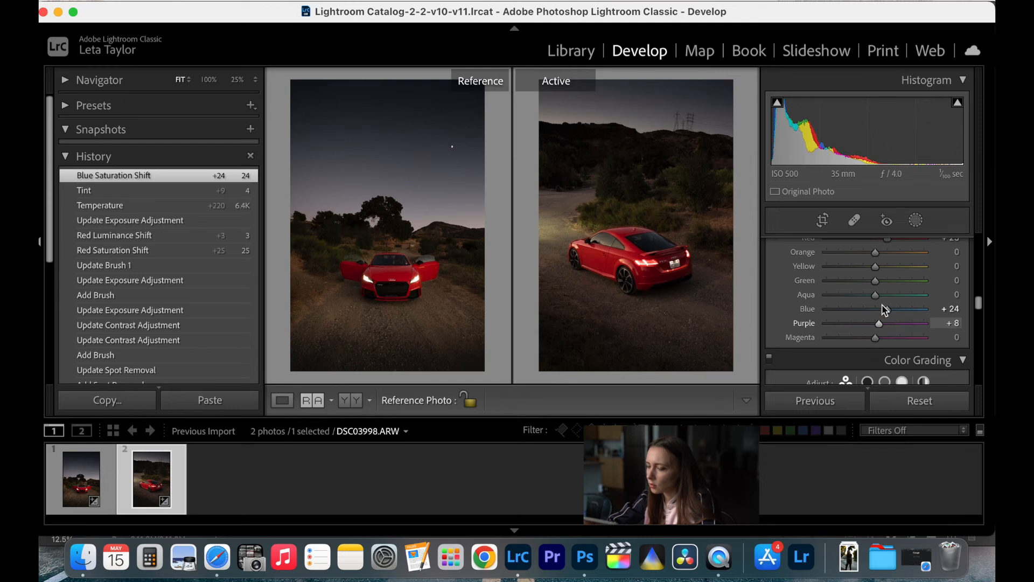
- Set the active photo's blue luminance to -72 and purple luminance to +2, keeping magenta luminance at 0
scroll(881, 317, "up", 3)
left_click(904, 247)
scroll(894, 334, "down", 1)
left_click_drag(876, 340, 877, 373)
left_click(876, 370)
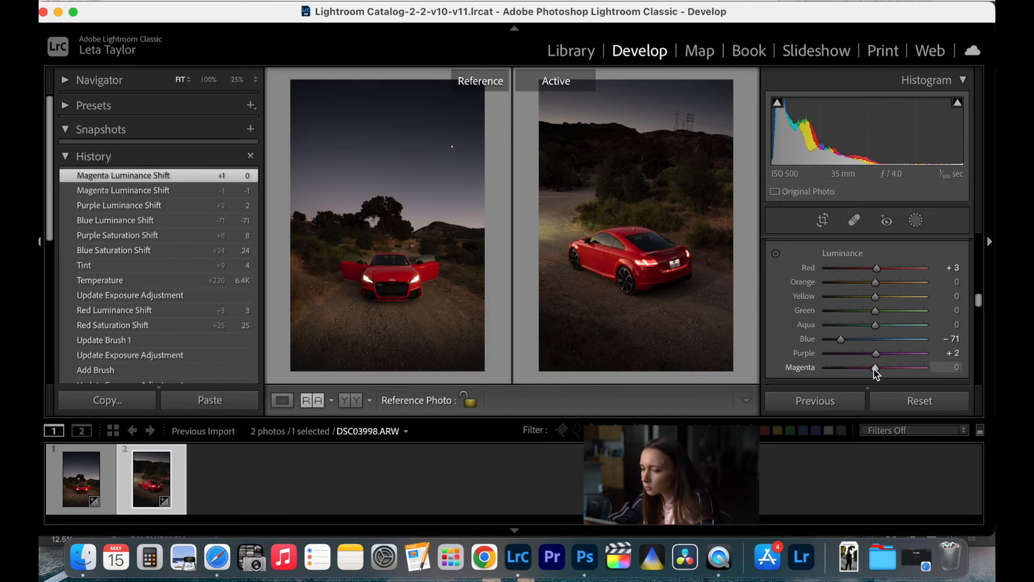
left_click_drag(841, 339, 842, 342)
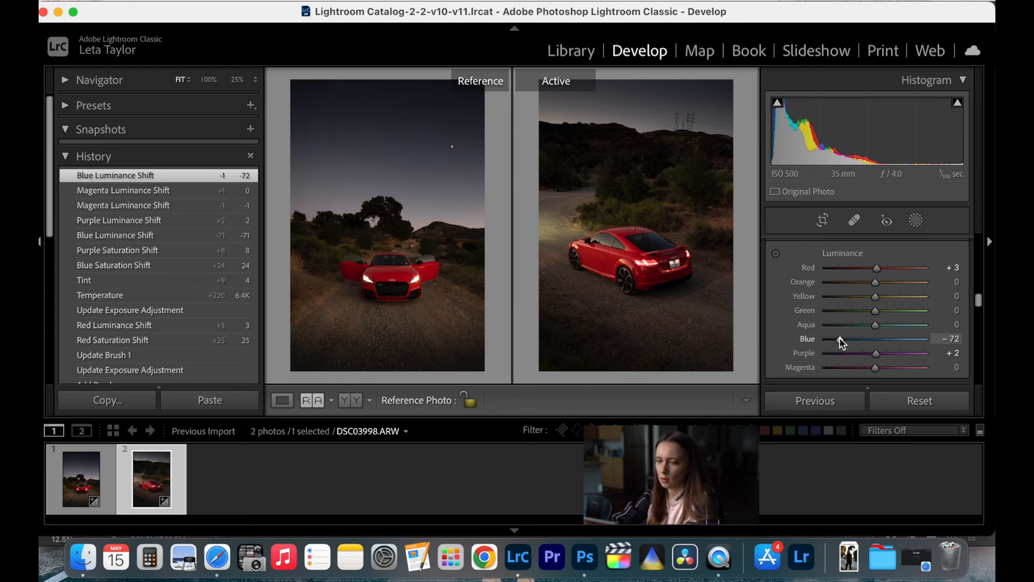
- In the before and after view, set the sky's linear gradient mask exposure to -2.81 and finish the mask edit
scroll(877, 293, "up", 5)
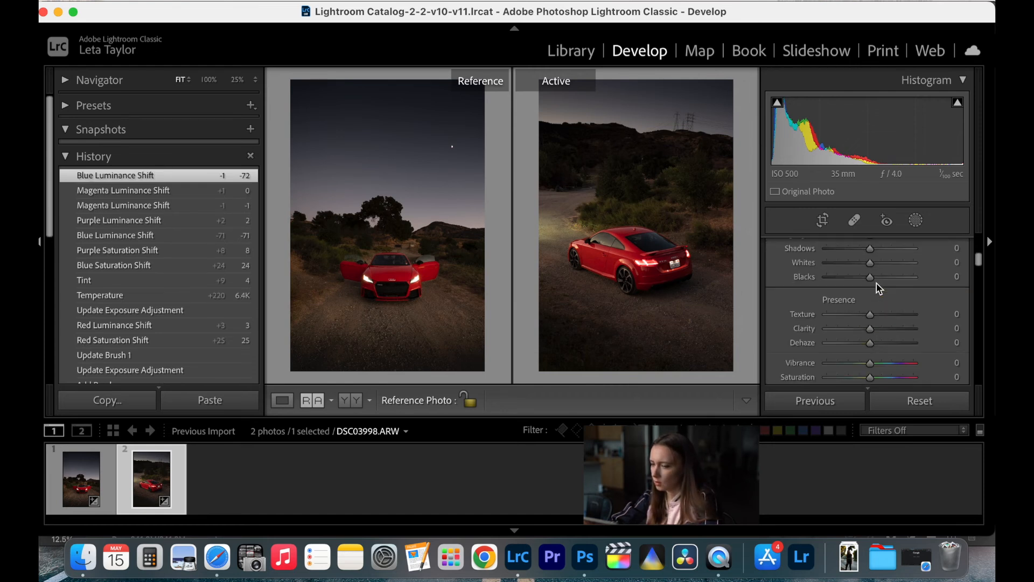
scroll(870, 285, "up", 4)
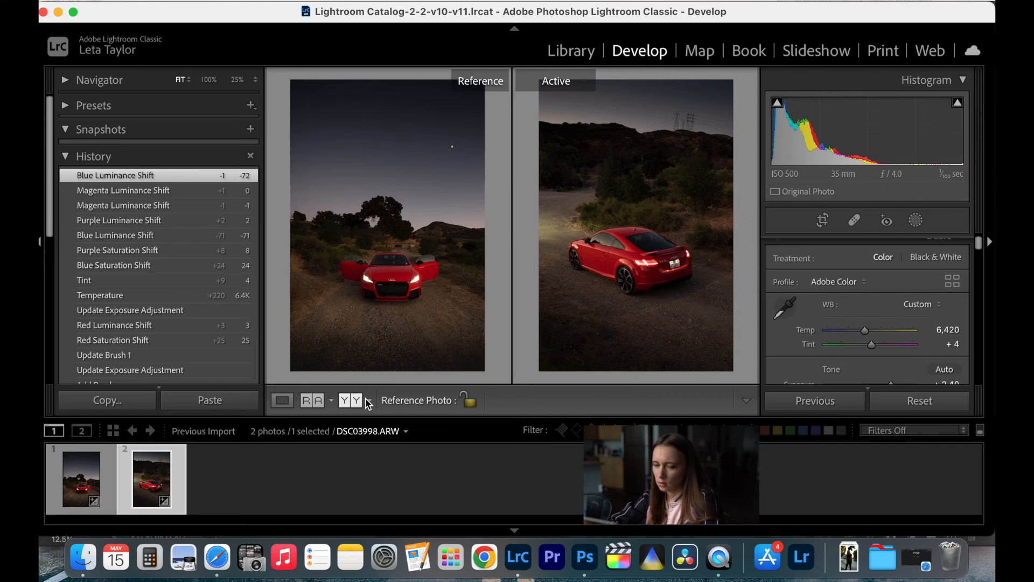
left_click(347, 399)
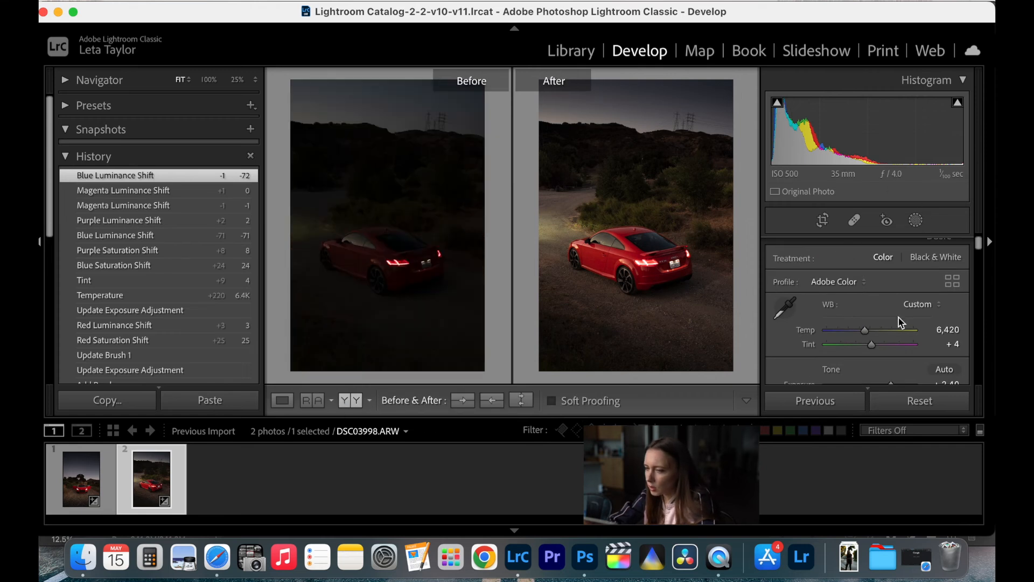
scroll(874, 322, "down", 2)
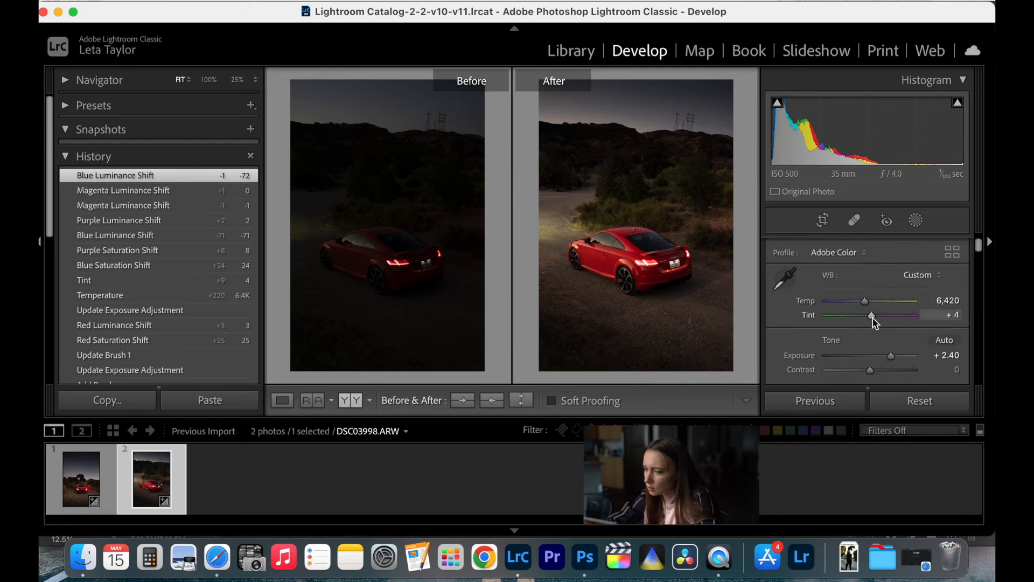
left_click(916, 220)
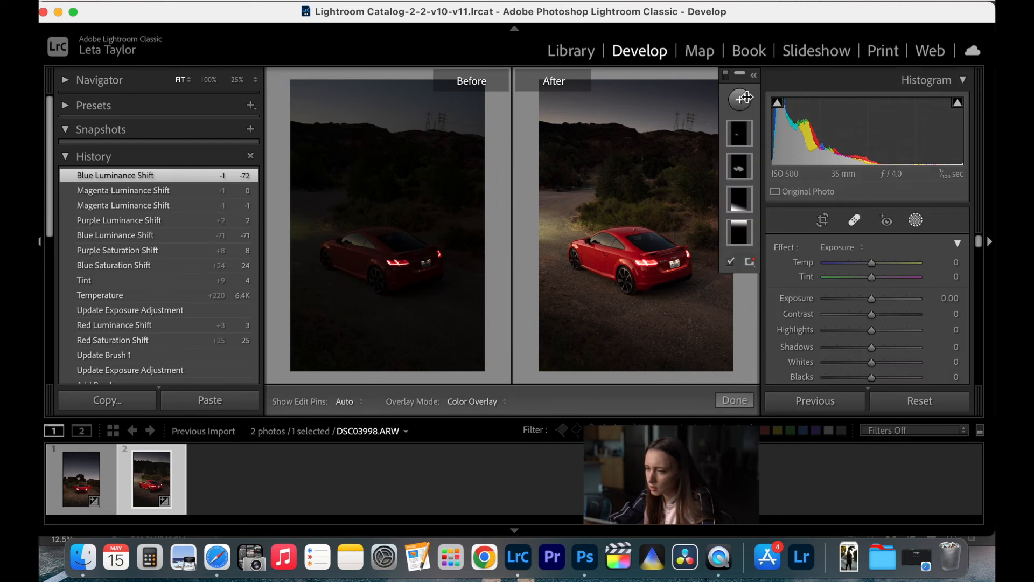
left_click(742, 235)
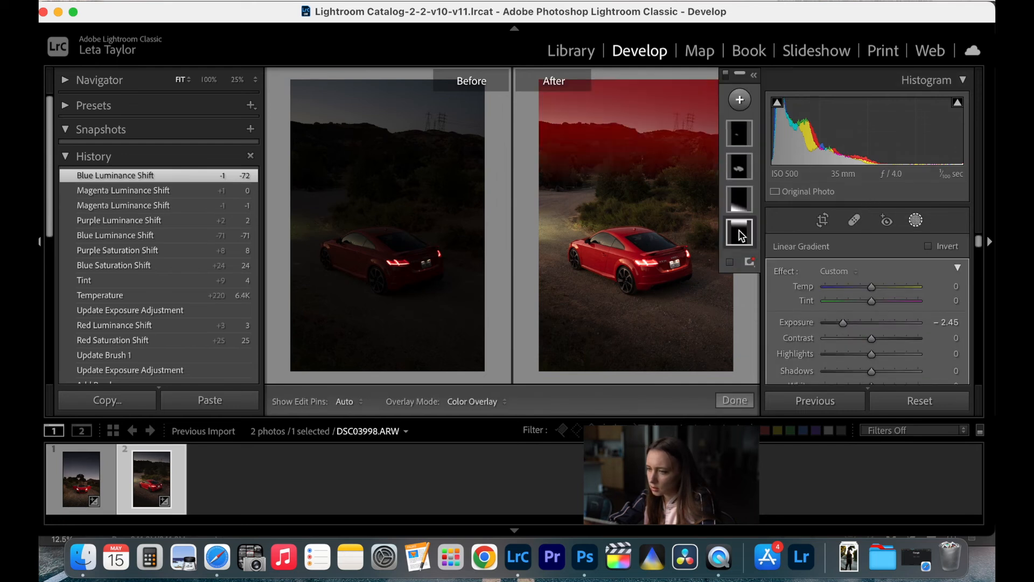
left_click_drag(843, 323, 836, 325)
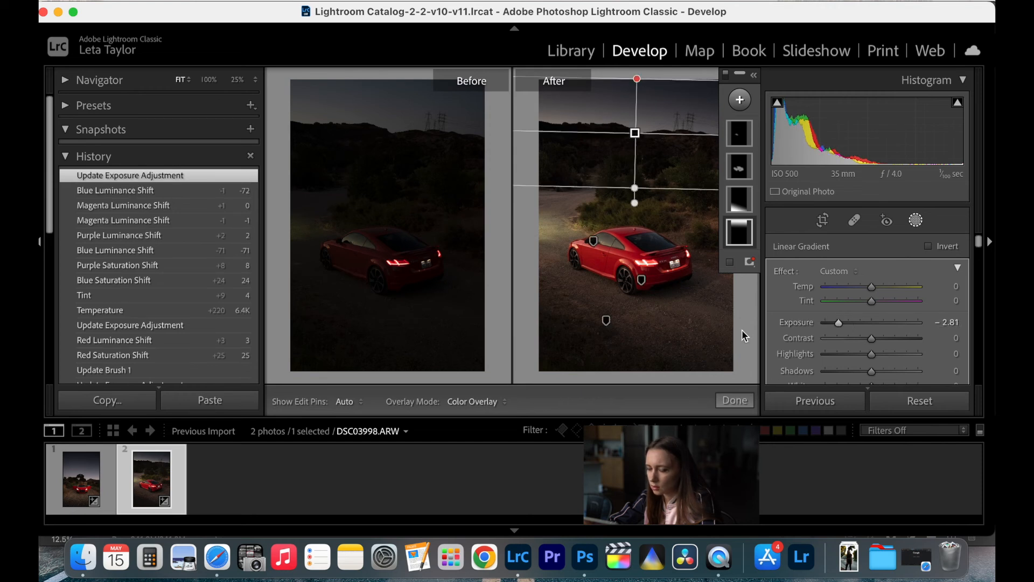
left_click(742, 399)
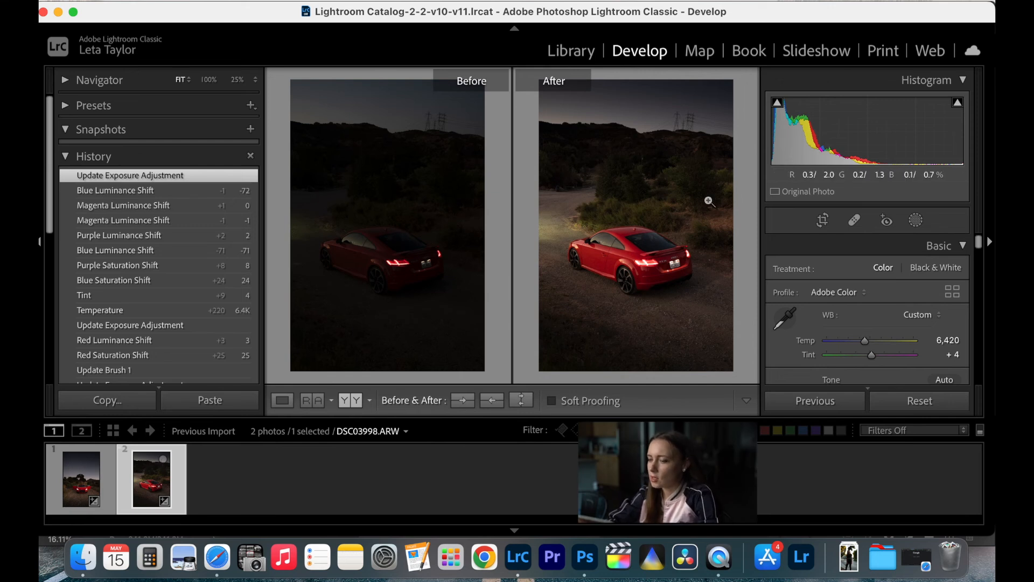
- Show the photo beside its reference photo, and switch to Photoshop to inspect the front-view car in DSC03972-Edit.tif
left_click(312, 400)
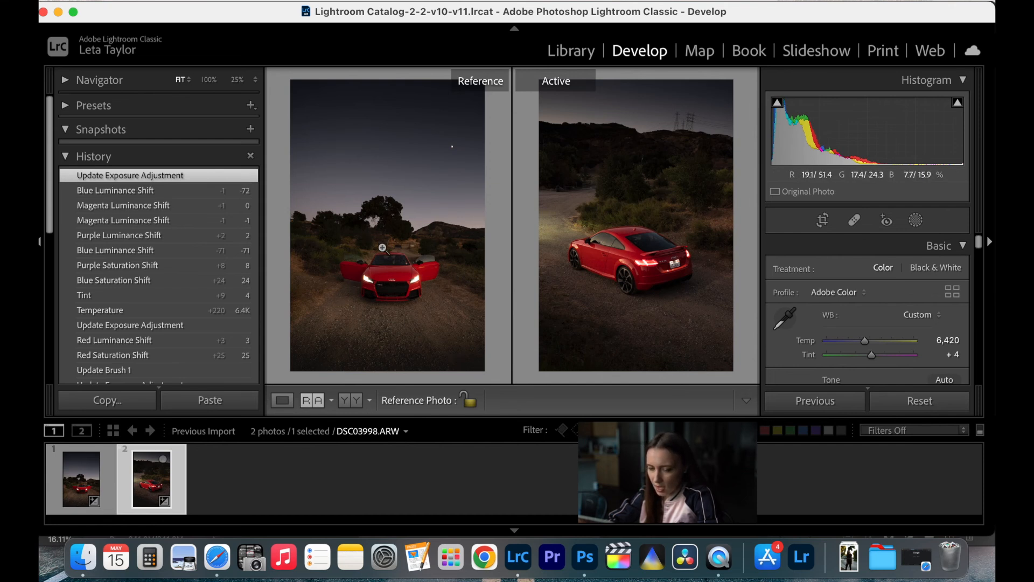
left_click(586, 566)
scroll(552, 284, "down", 3)
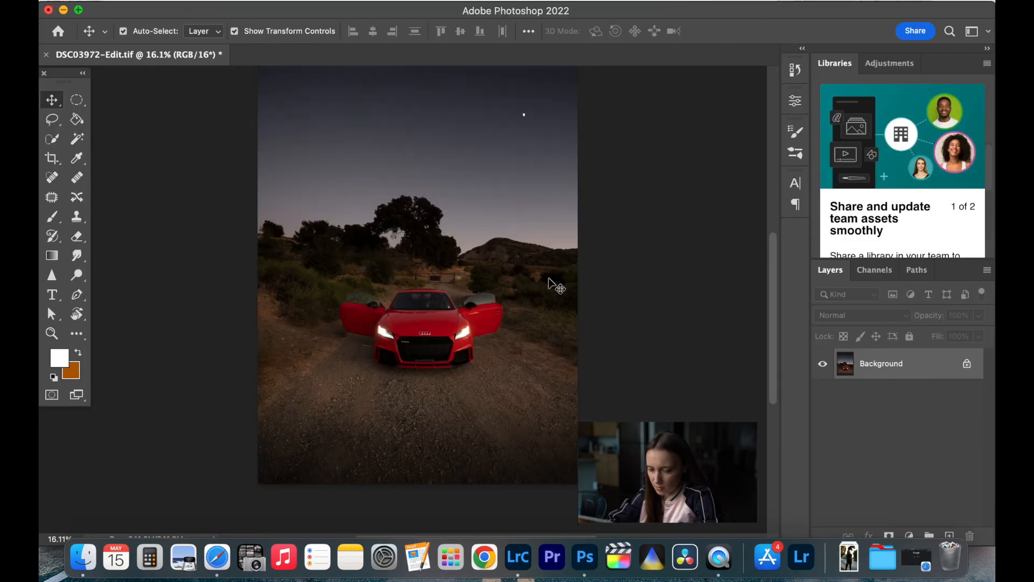
scroll(557, 287, "up", 4)
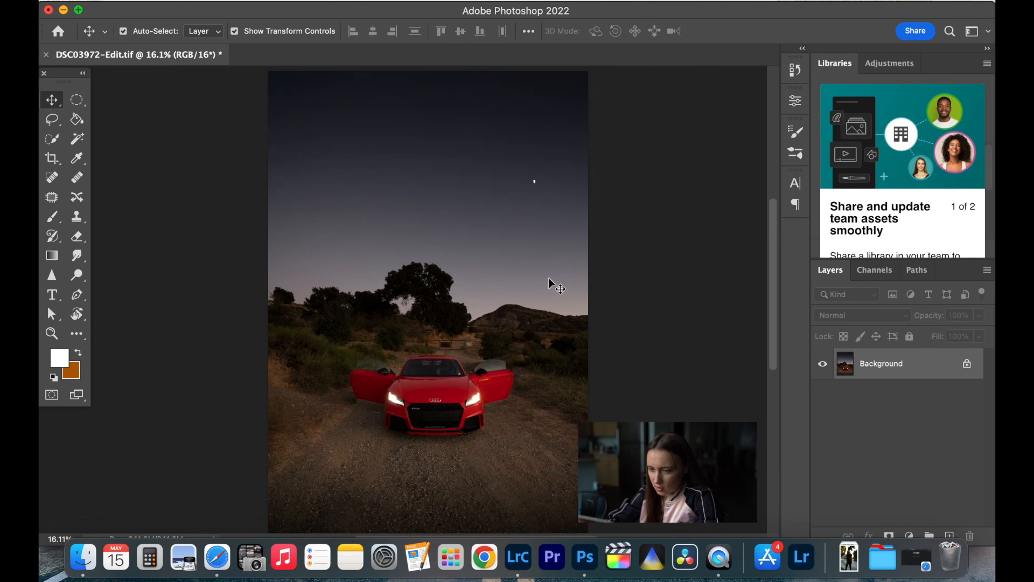
scroll(501, 401, "up", 5)
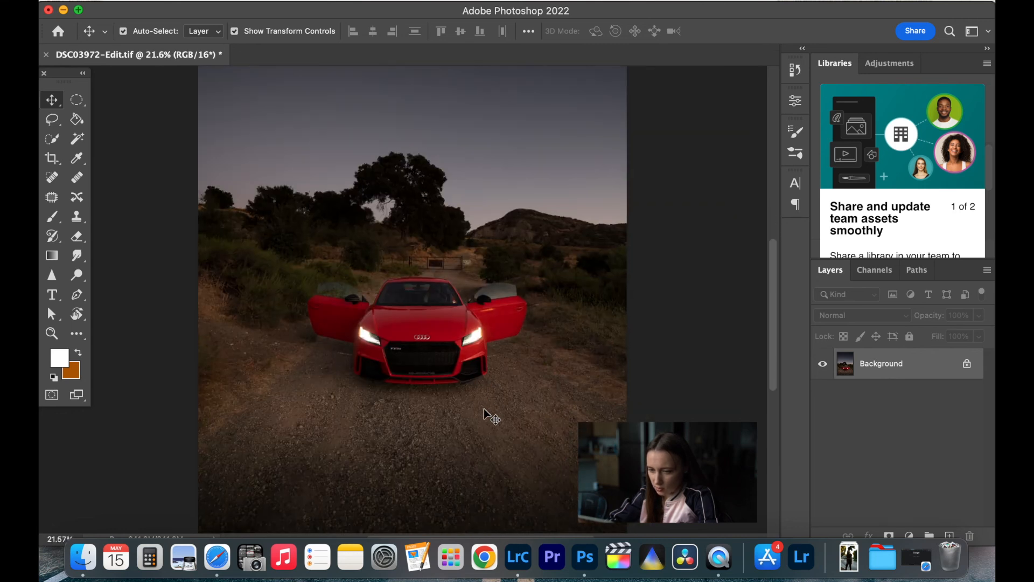
scroll(487, 415, "up", 3)
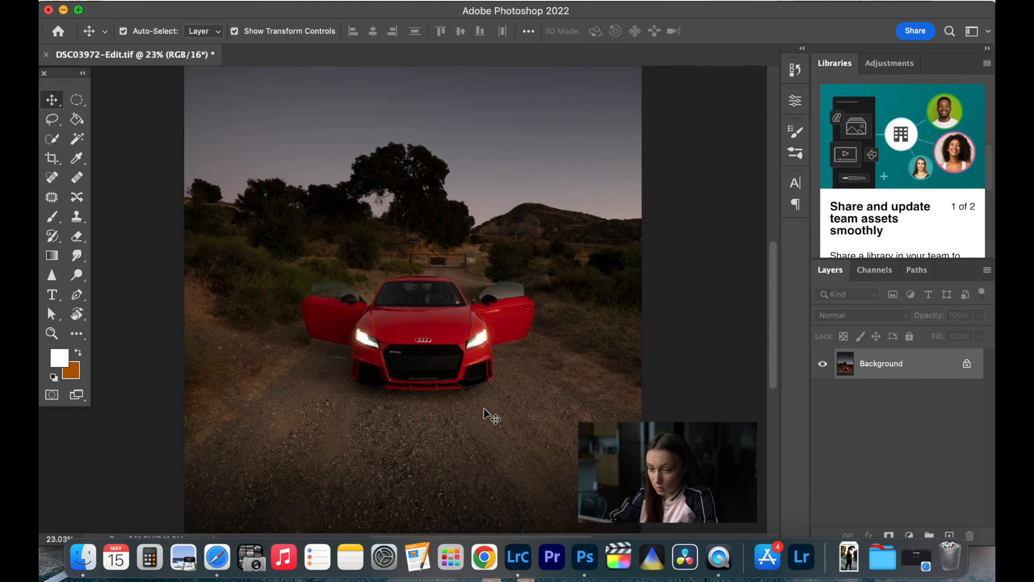
scroll(490, 416, "up", 2)
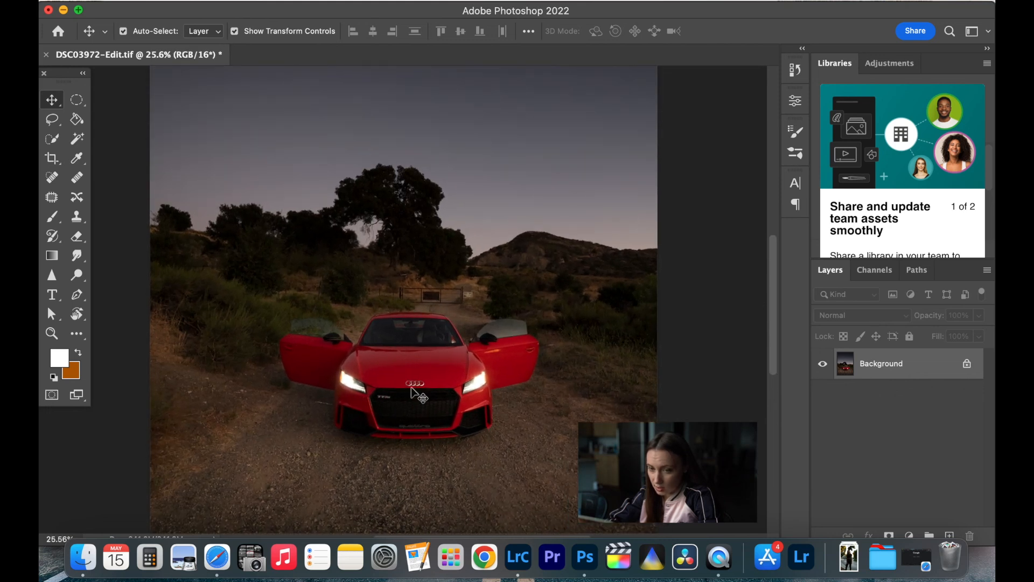
- Set up the Brush tool with the 2692 light-flare brush tip at a size of 929 px
left_click(52, 217)
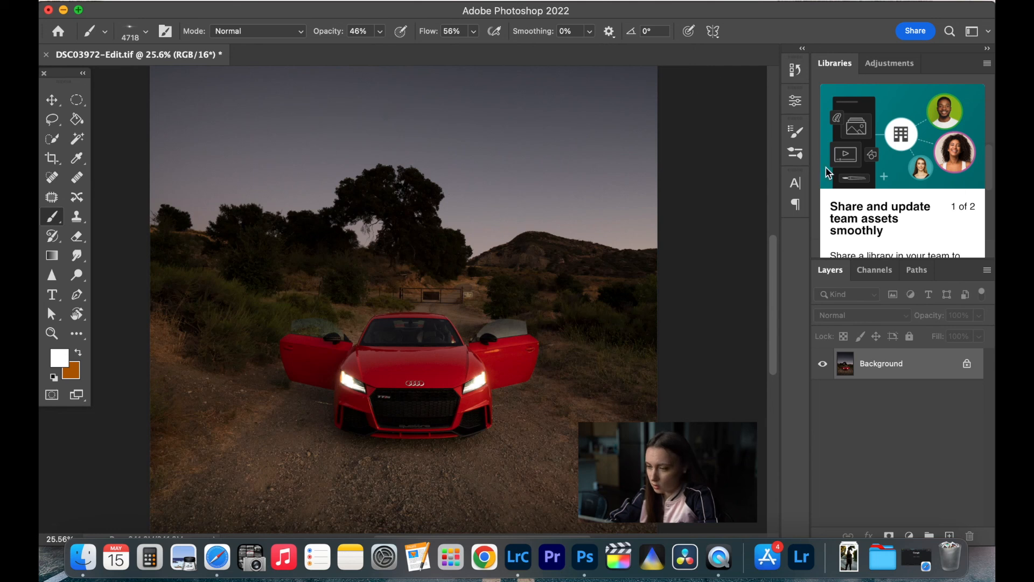
left_click(798, 142)
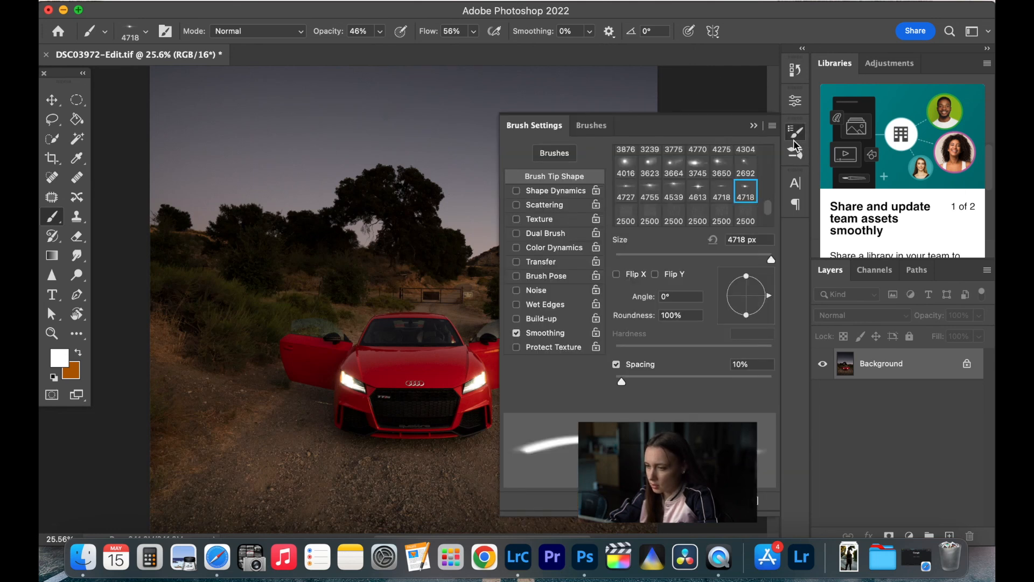
mouse_move(774, 210)
left_mouse_down()
mouse_move(771, 198)
mouse_move(773, 210)
left_mouse_up()
left_click(746, 199)
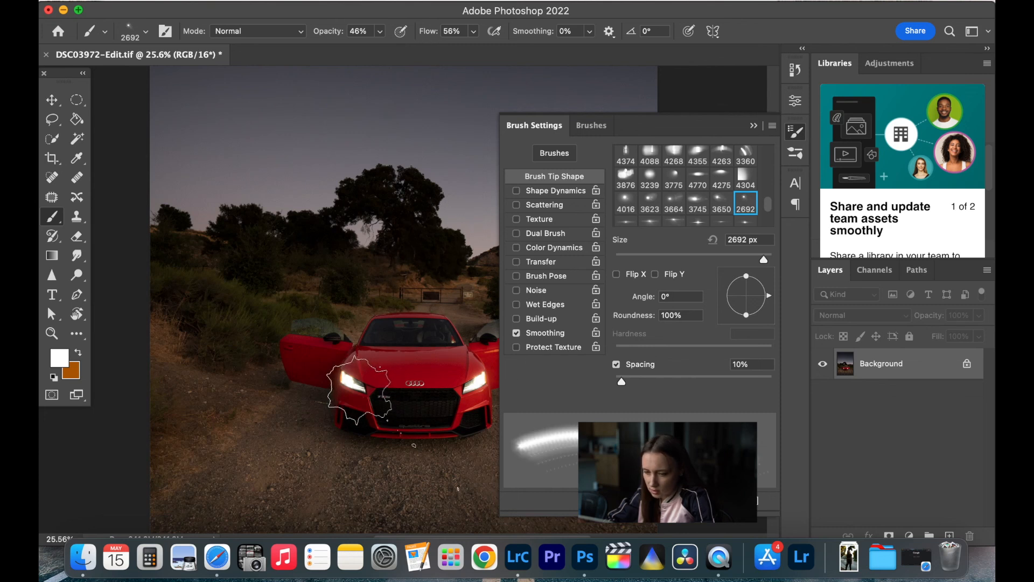
mouse_move(764, 259)
left_mouse_down()
mouse_move(740, 260)
mouse_move(759, 260)
left_mouse_up()
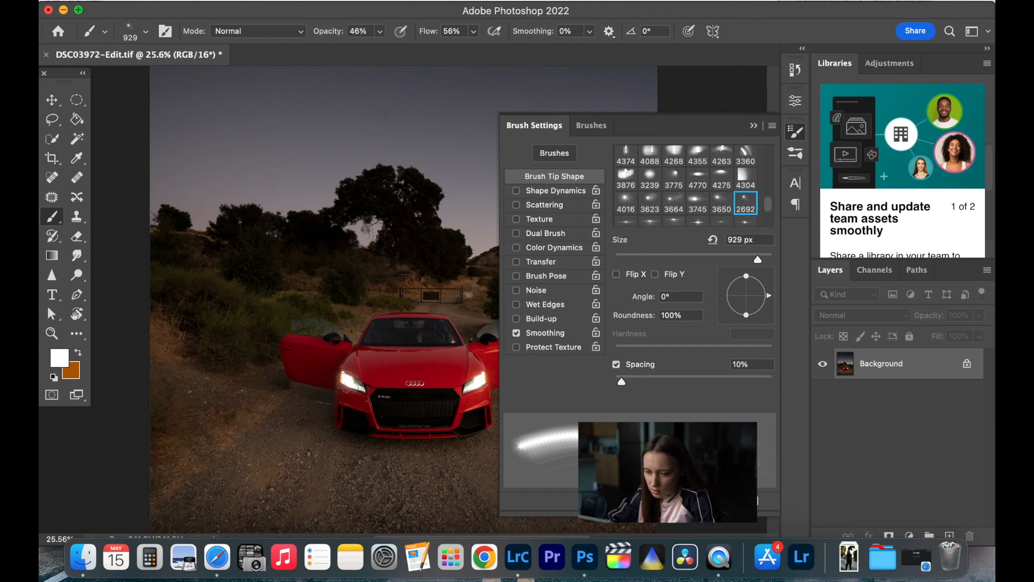
left_click(350, 381)
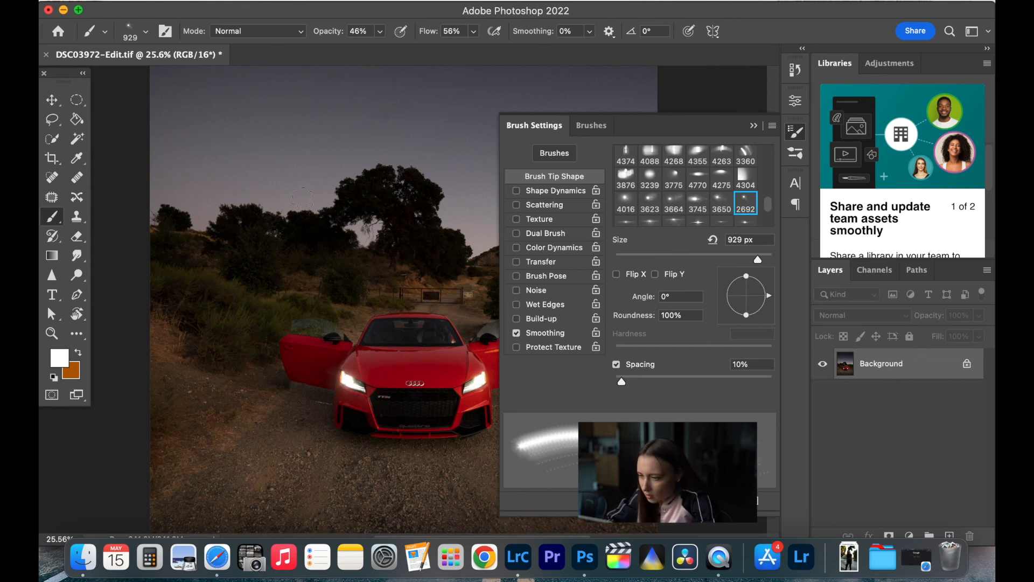
left_click(182, 1)
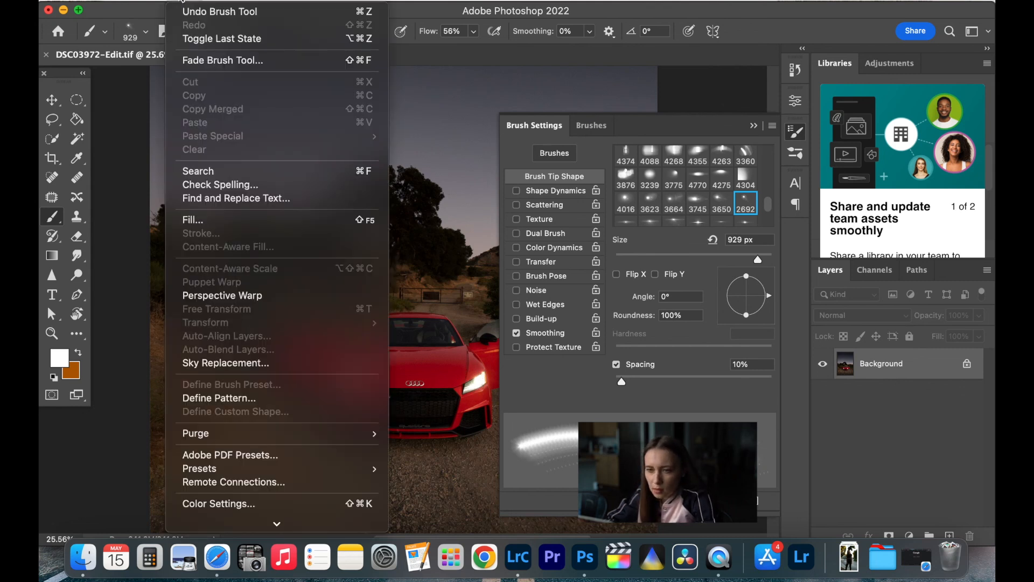
left_click(194, 11)
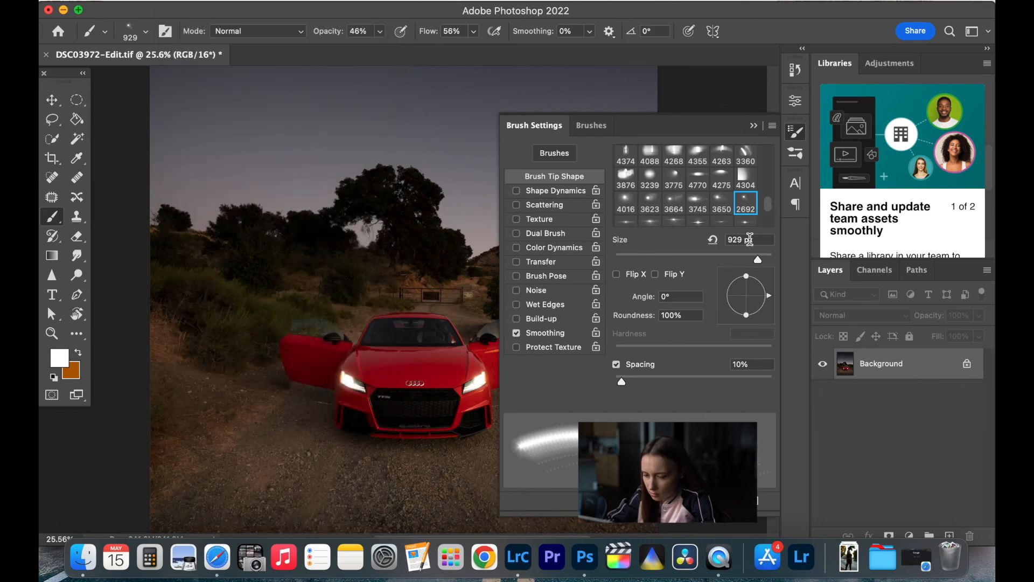
- Set the light-flare brush size to 1571 px, collapse the brush settings, and inspect the whole front-view car photo
left_click_drag(758, 262, 761, 264)
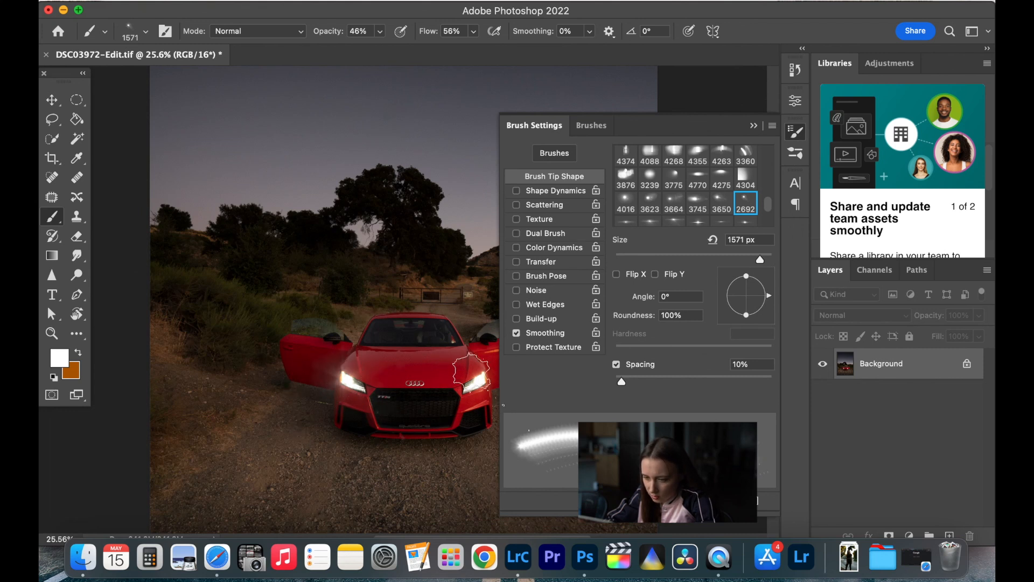
left_click(753, 126)
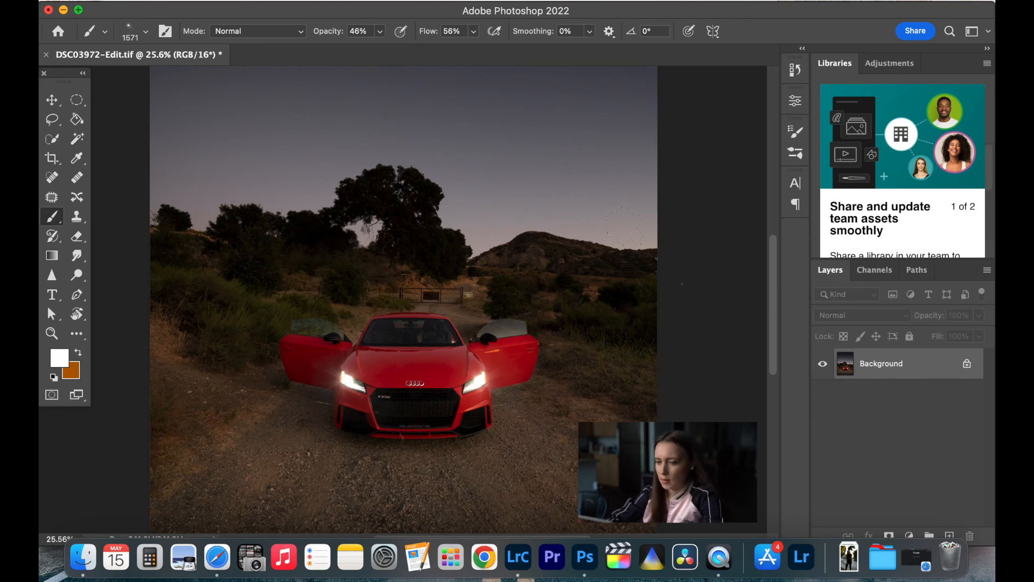
scroll(631, 229, "down", 3)
scroll(630, 230, "down", 2)
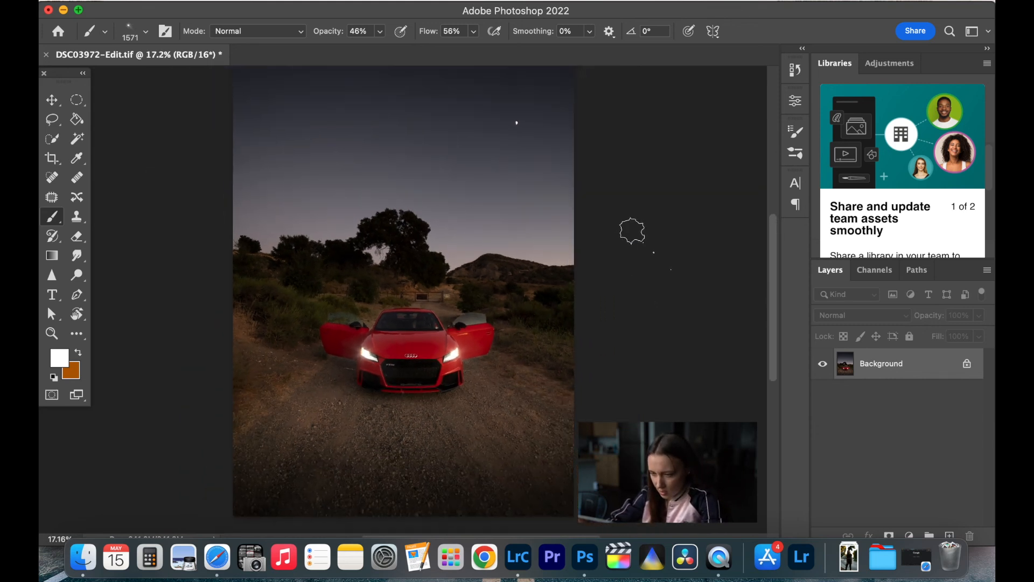
scroll(633, 231, "up", 3)
scroll(633, 231, "down", 1)
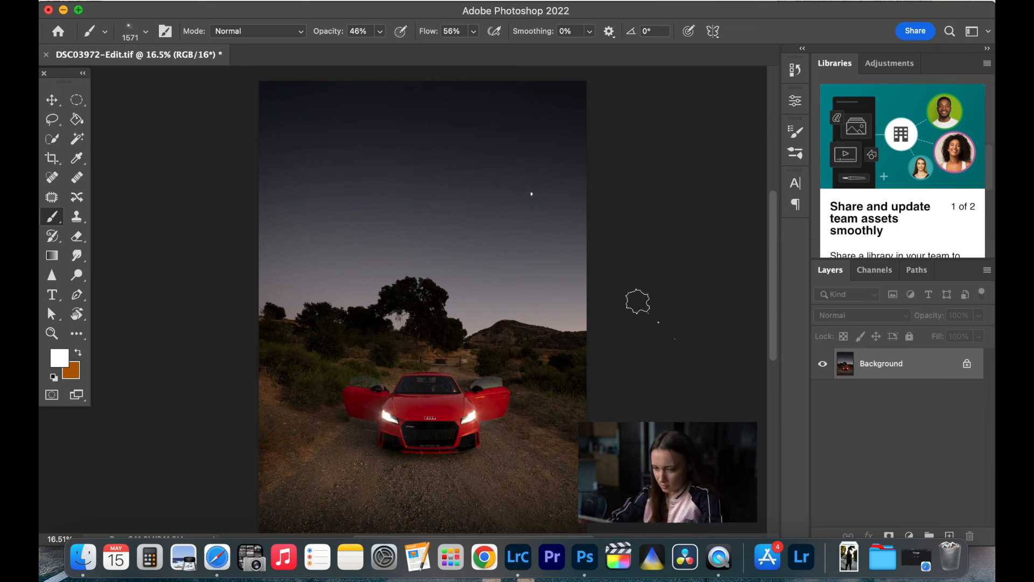
scroll(638, 302, "down", 1)
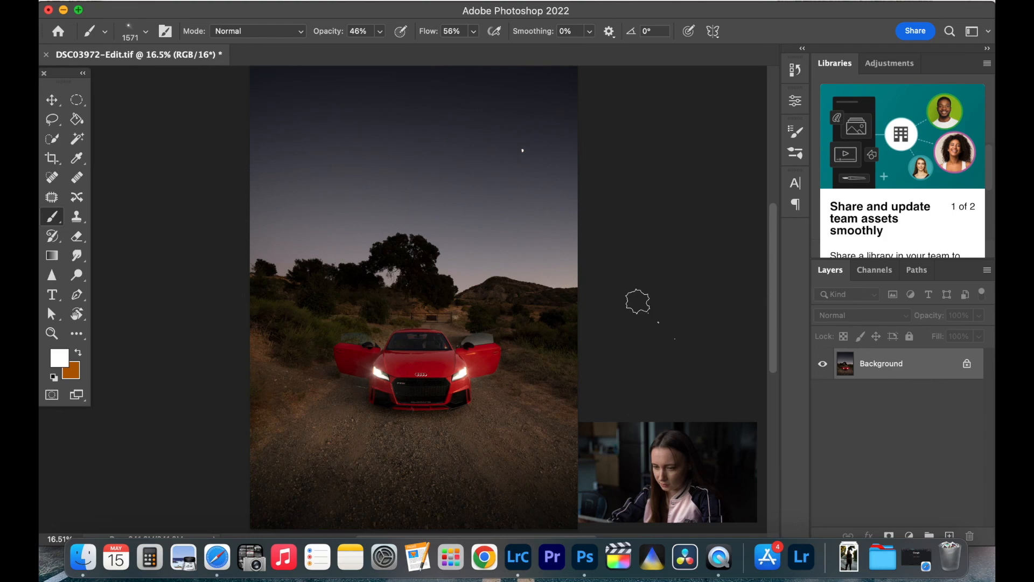